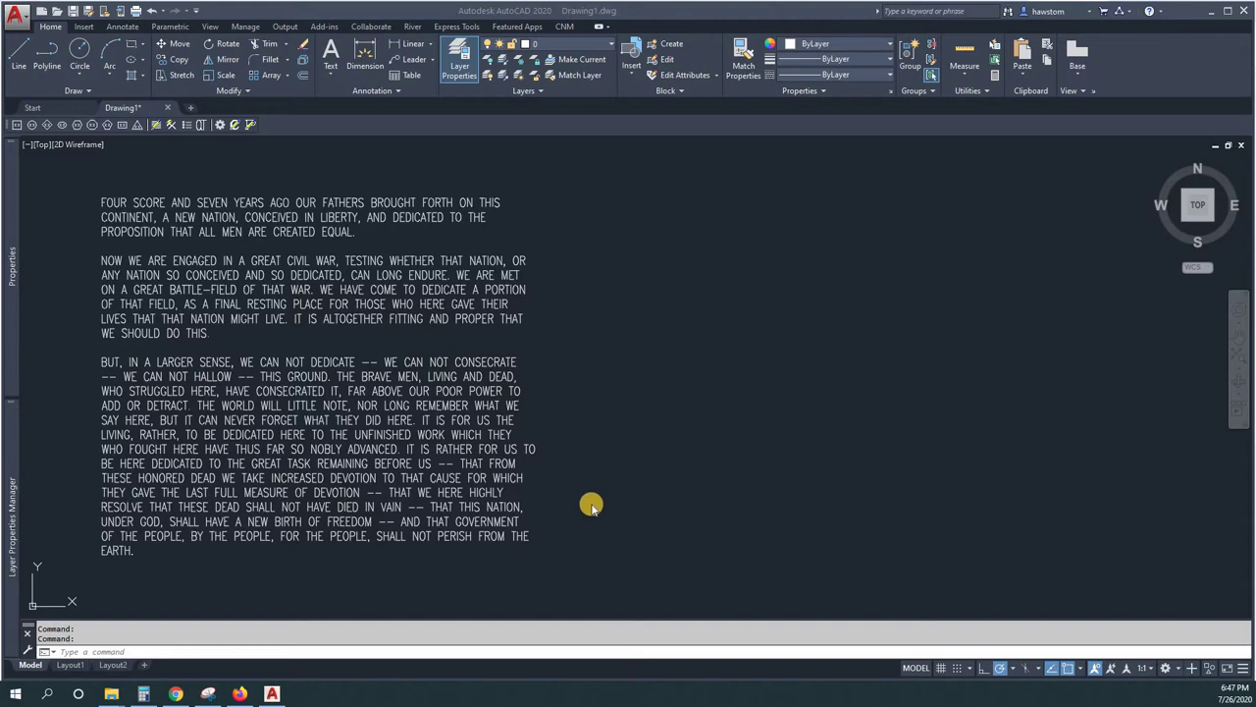
Use DAL to place a 1.7038 aligned dimension along the Gettysburg text's right edge
{"action": "left_click", "coordinate": [591, 497]}
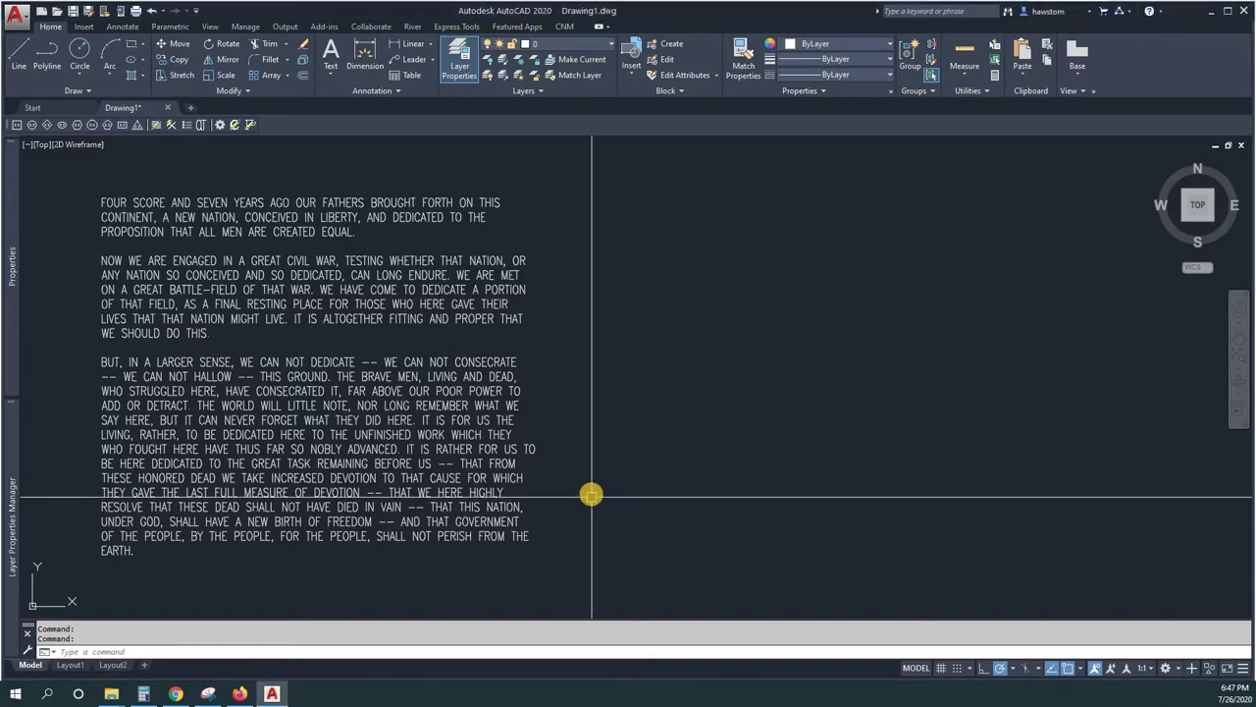
{"action": "type", "text": "dal"}
{"action": "key", "text": "Return"}
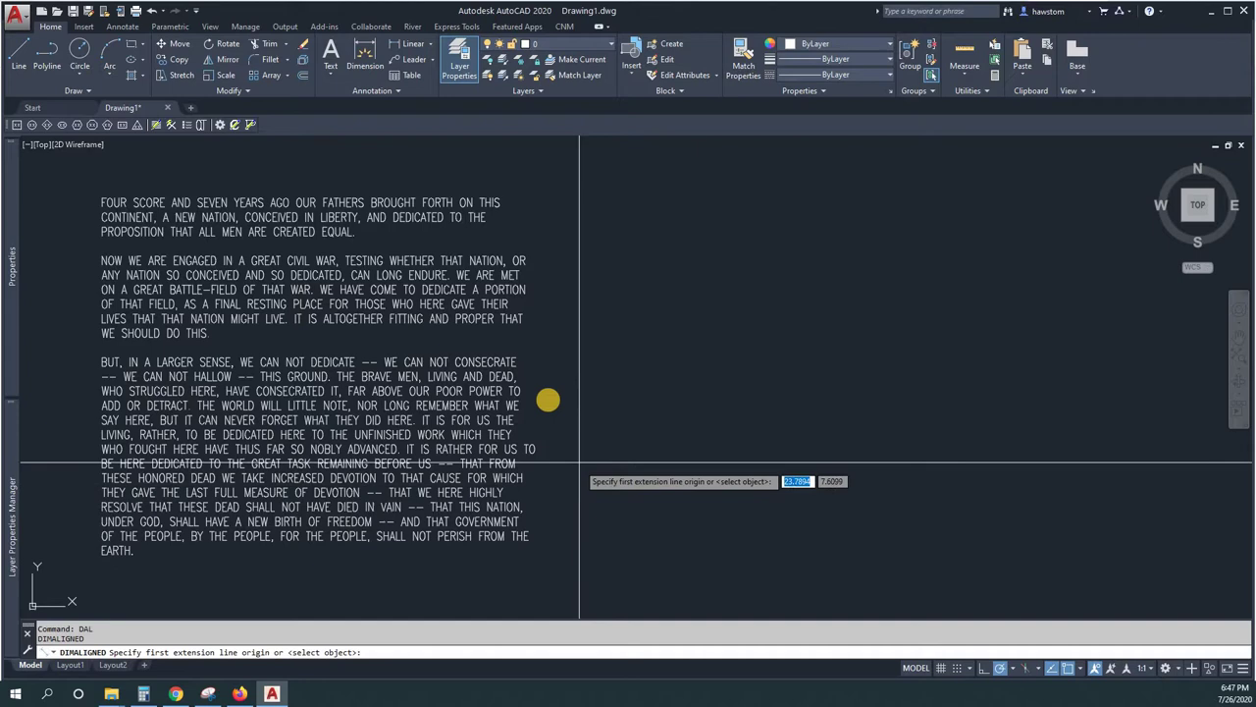
{"action": "left_click", "coordinate": [546, 397]}
{"action": "left_click", "coordinate": [621, 307]}
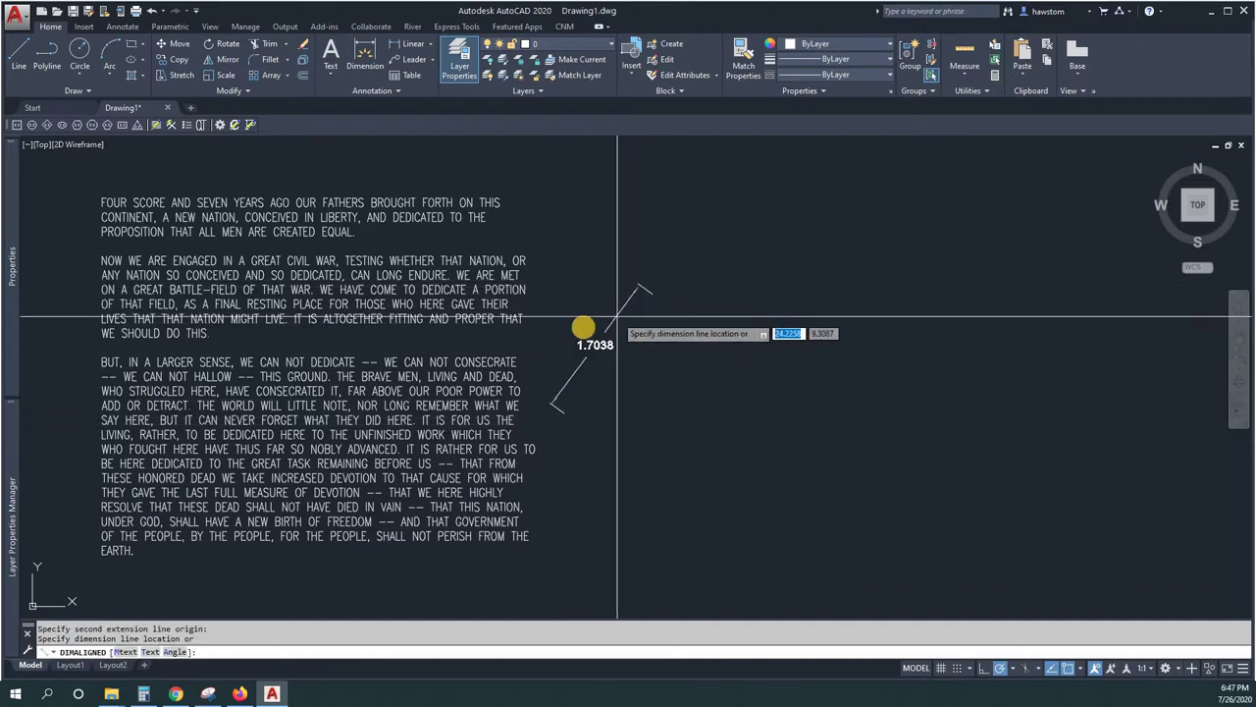
{"action": "left_click", "coordinate": [552, 326]}
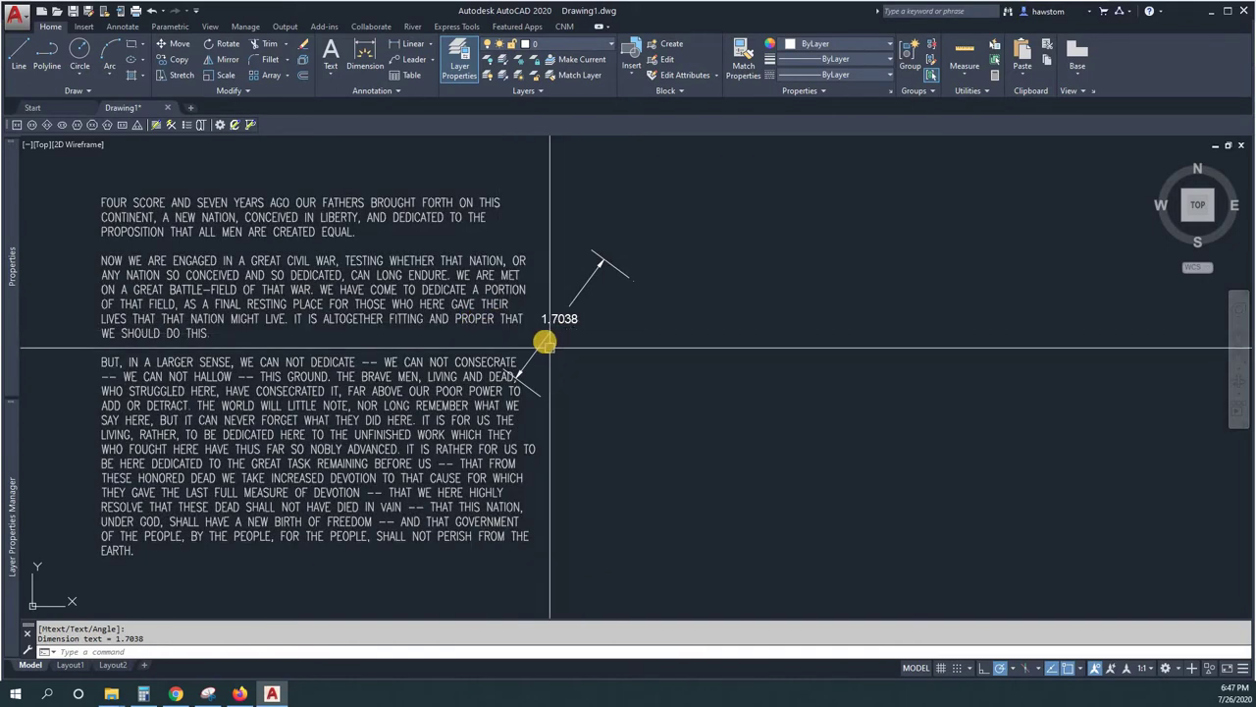
{"action": "type", "text": "DDIM"}
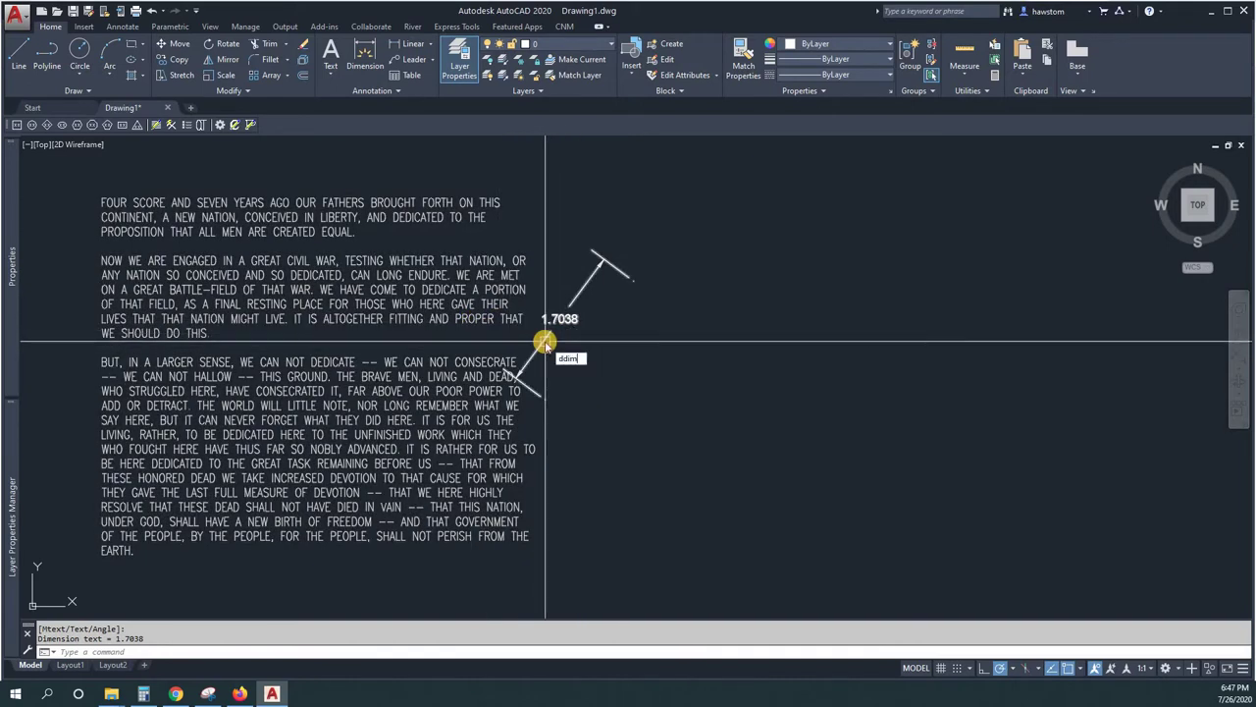
{"action": "key", "text": "Return"}
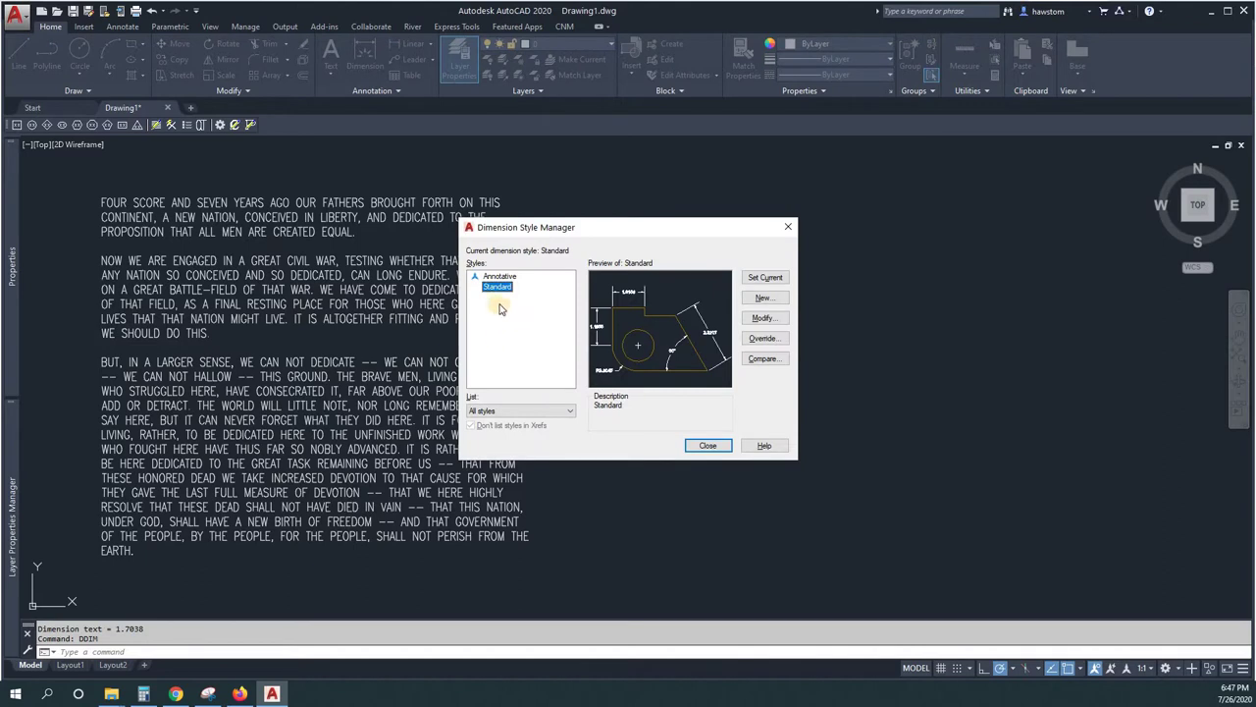
{"action": "left_click", "coordinate": [764, 318]}
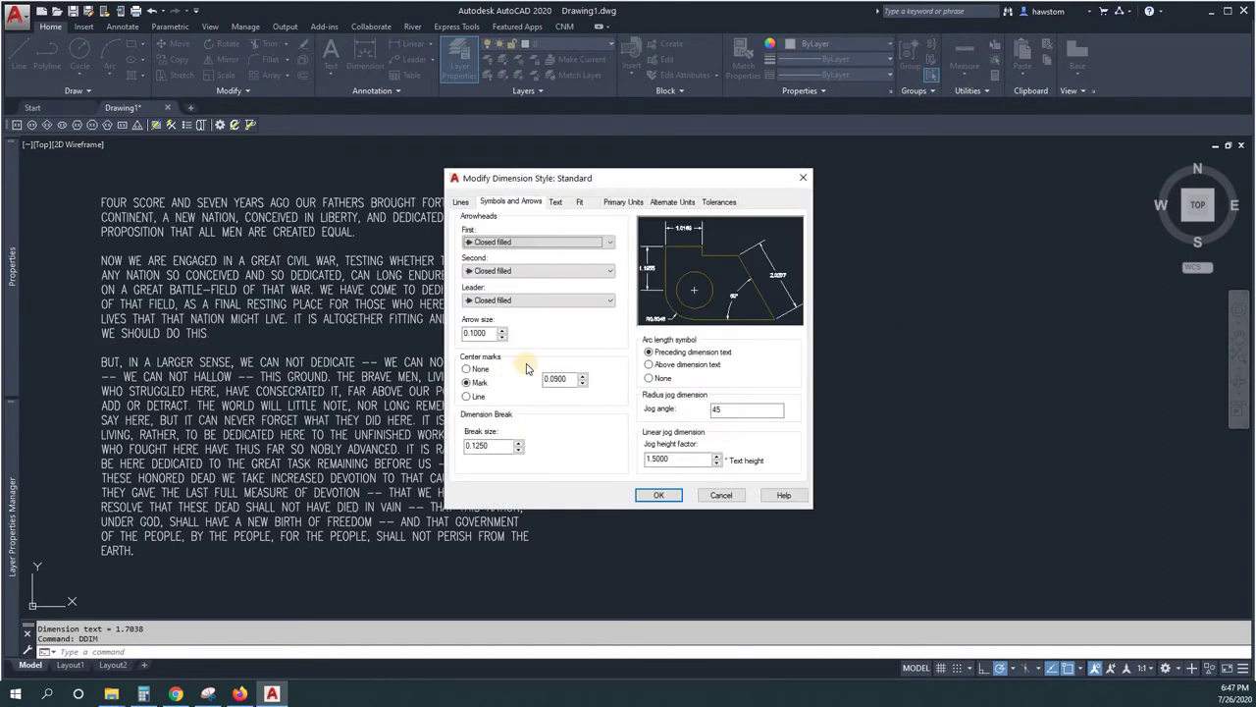
{"action": "left_click", "coordinate": [473, 333]}
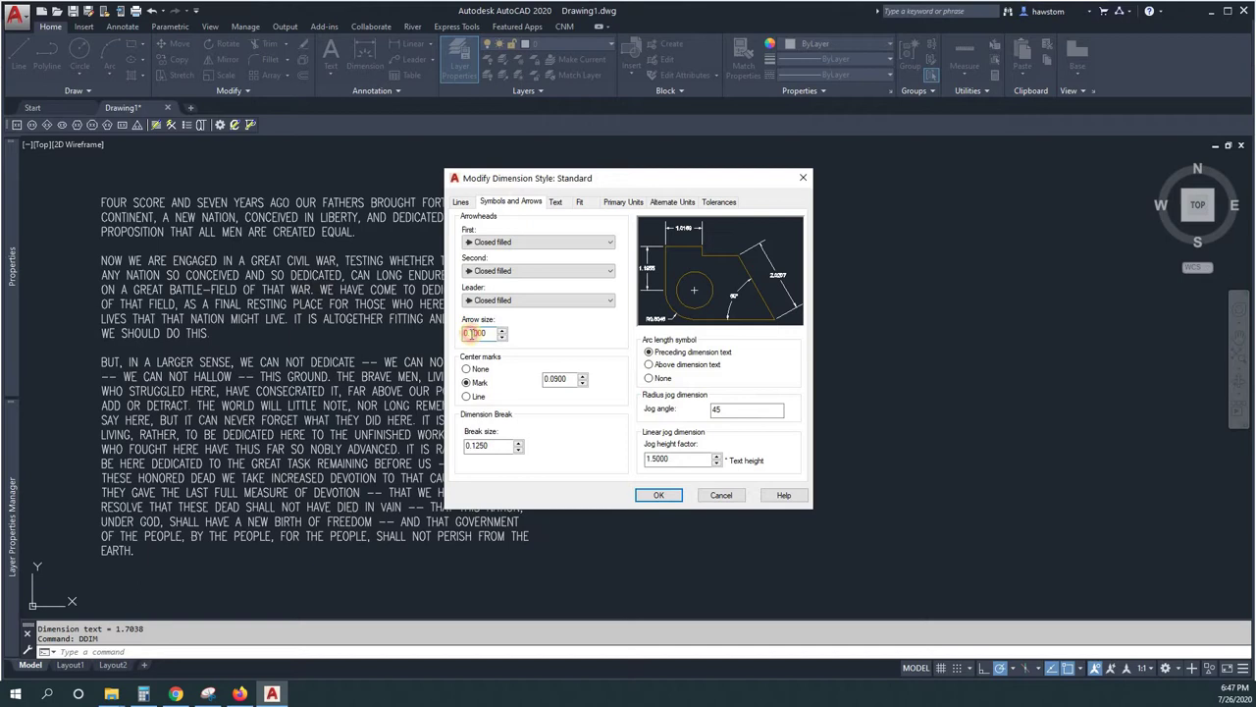
{"action": "left_click", "coordinate": [556, 201]}
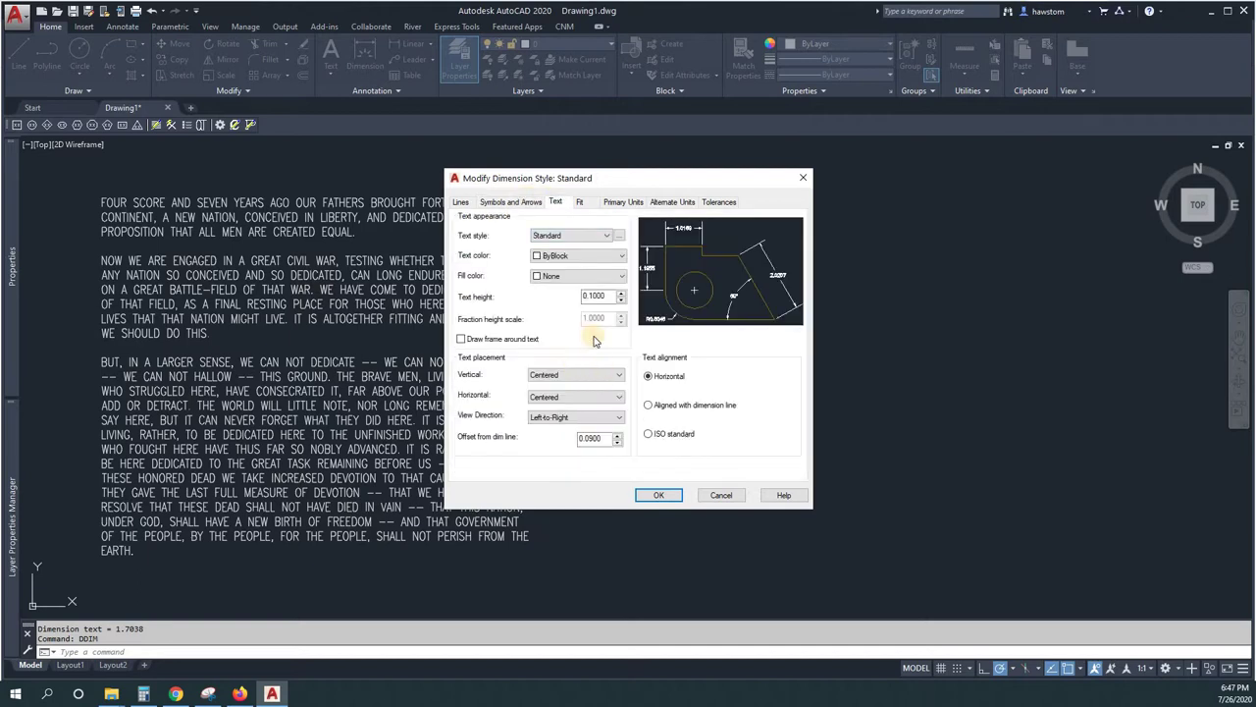
{"action": "double_click", "coordinate": [596, 296]}
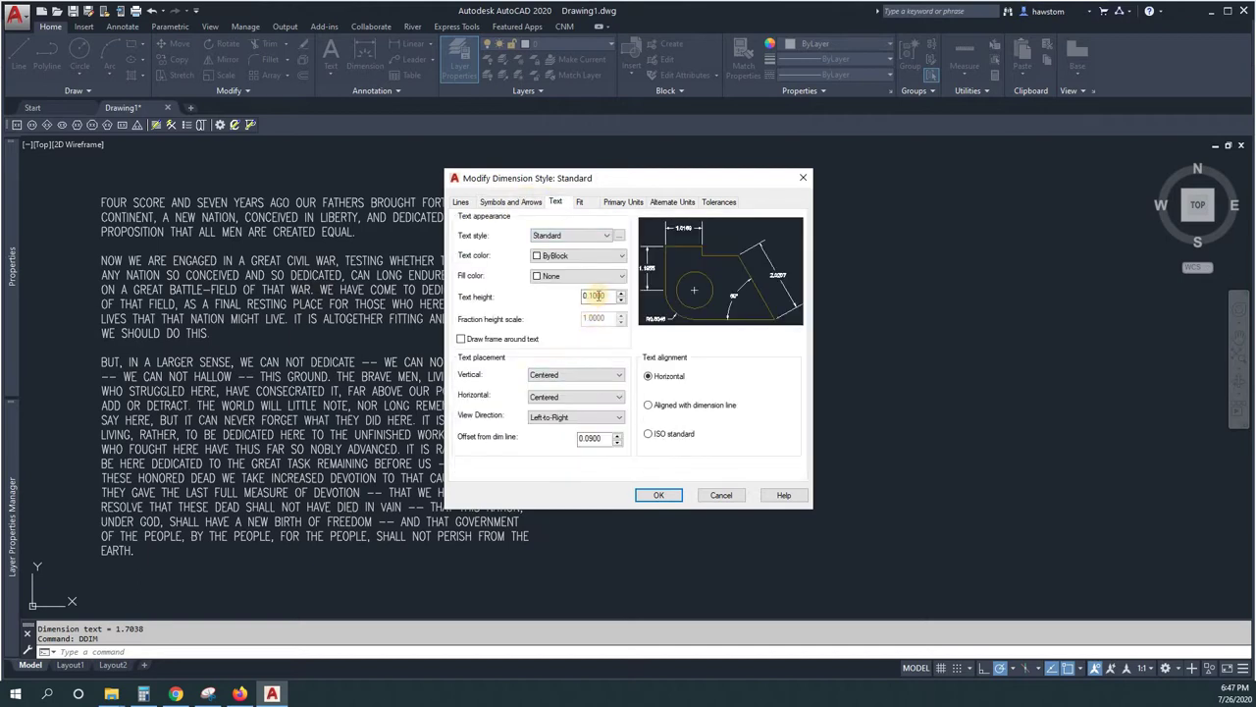
{"action": "left_click", "coordinate": [658, 495]}
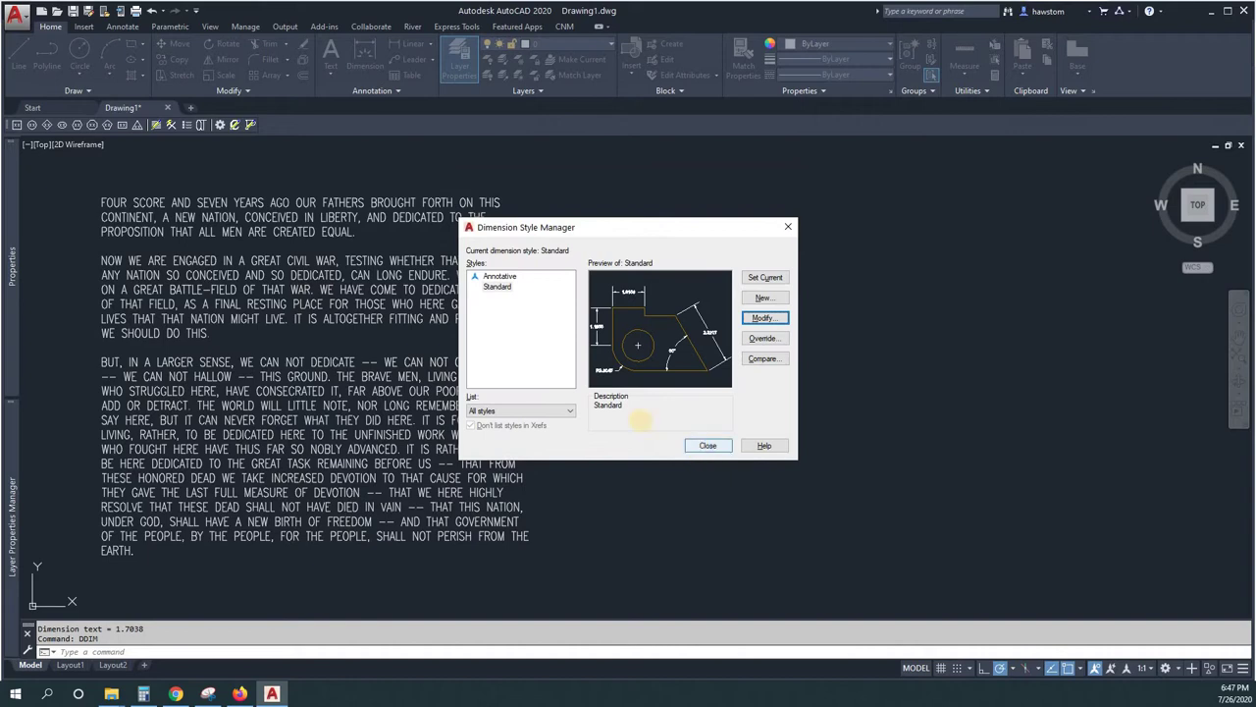
{"action": "left_click", "coordinate": [709, 444]}
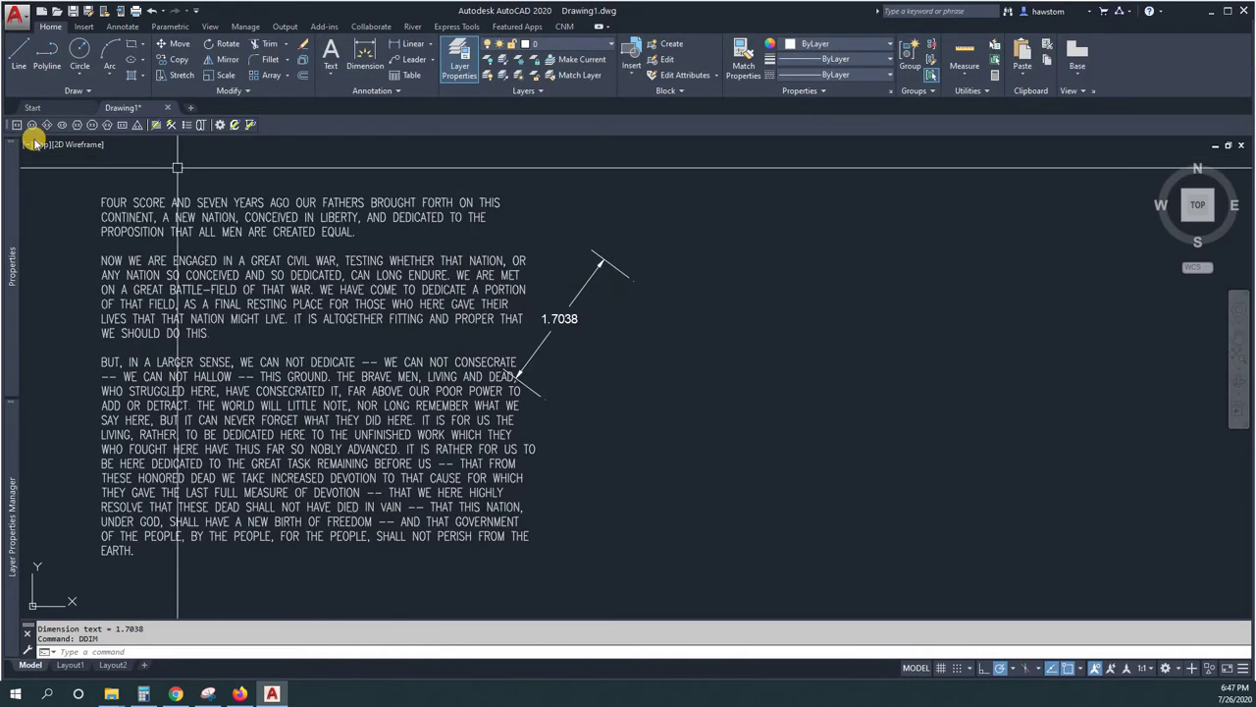
Place a HAWS-BOXL bubble note numbered 1 with lines 2 and 3, leader starting right of 1.7038
{"action": "left_click", "coordinate": [17, 126]}
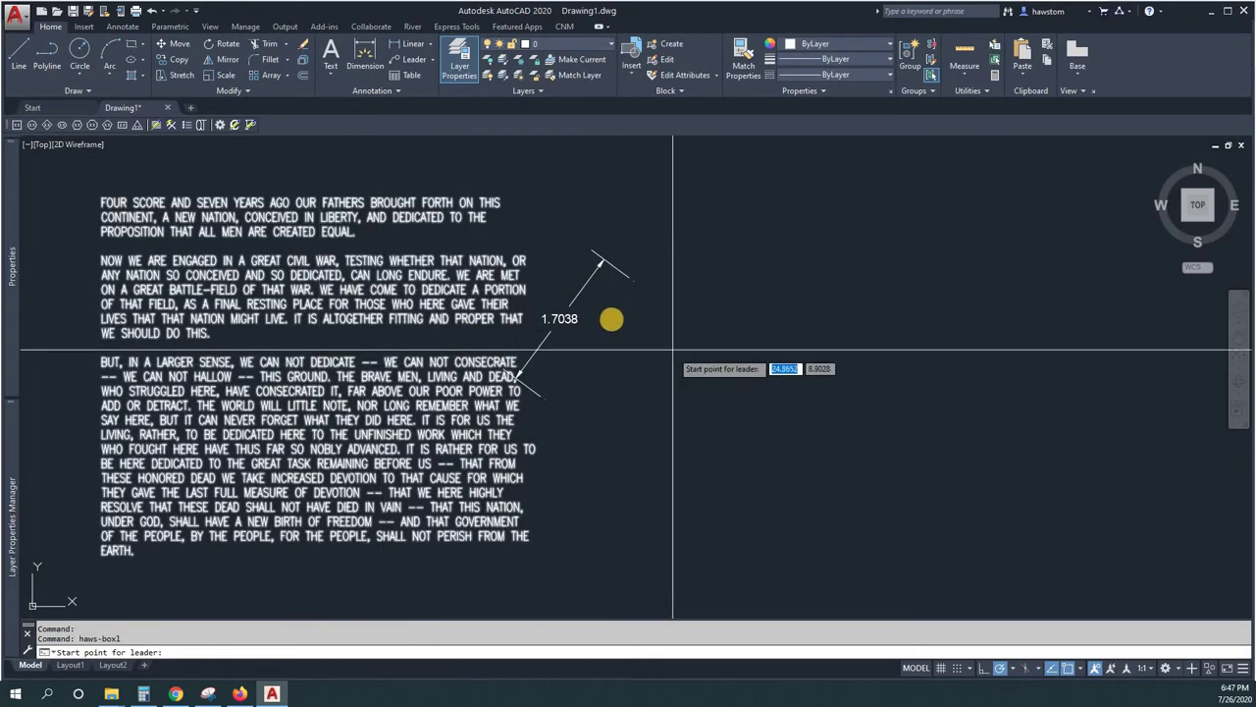
{"action": "left_click", "coordinate": [659, 317]}
{"action": "left_click", "coordinate": [656, 327]}
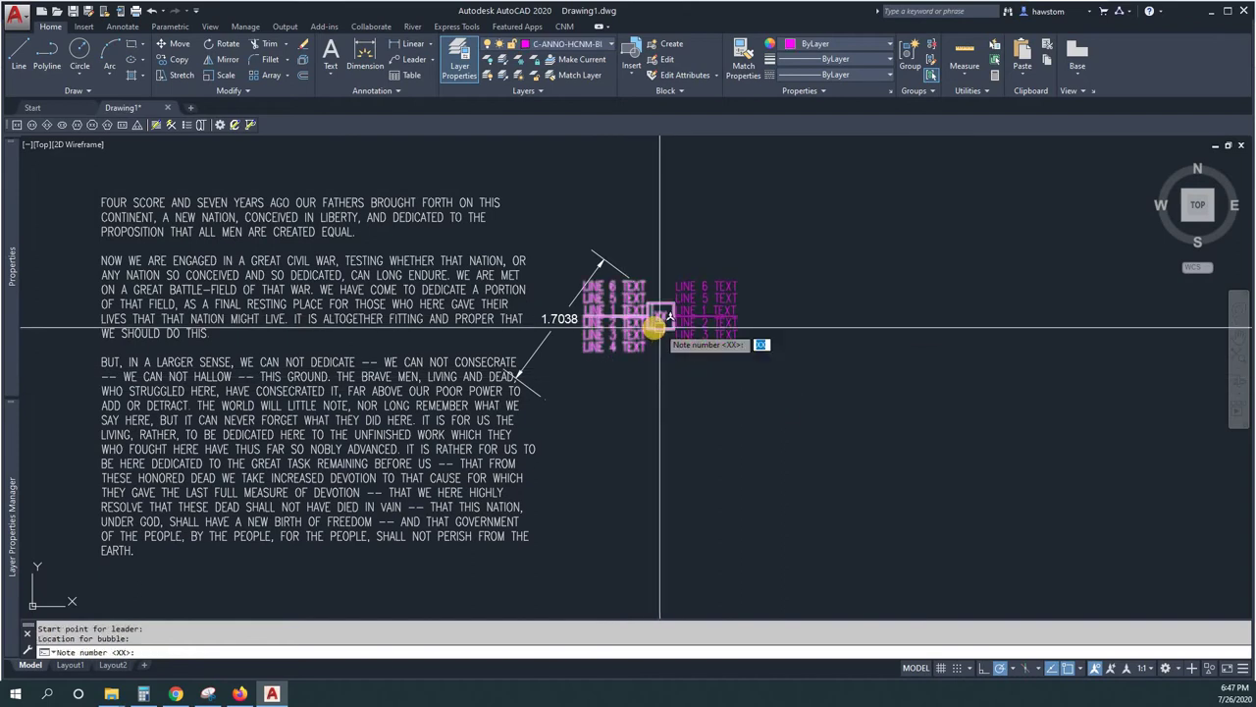
{"action": "type", "text": "1"}
{"action": "key", "text": "Return"}
{"action": "type", "text": "2"}
{"action": "key", "text": "Return"}
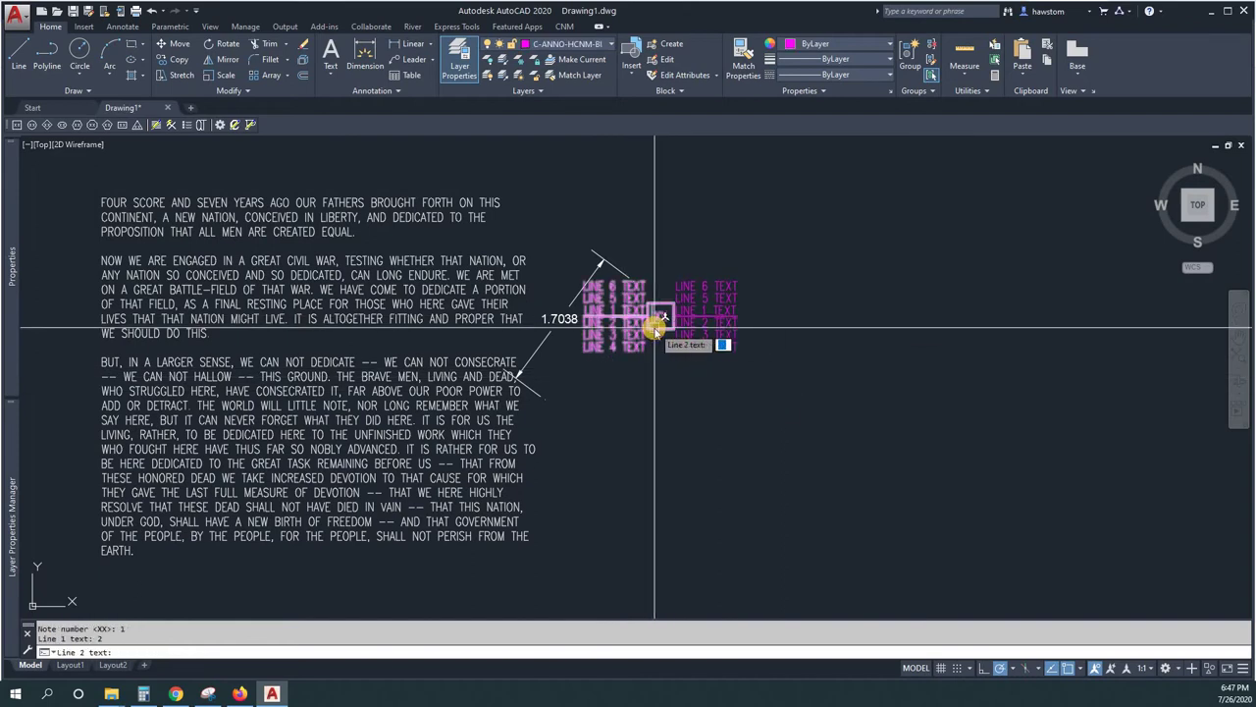
{"action": "type", "text": "3"}
{"action": "key", "text": "Return"}
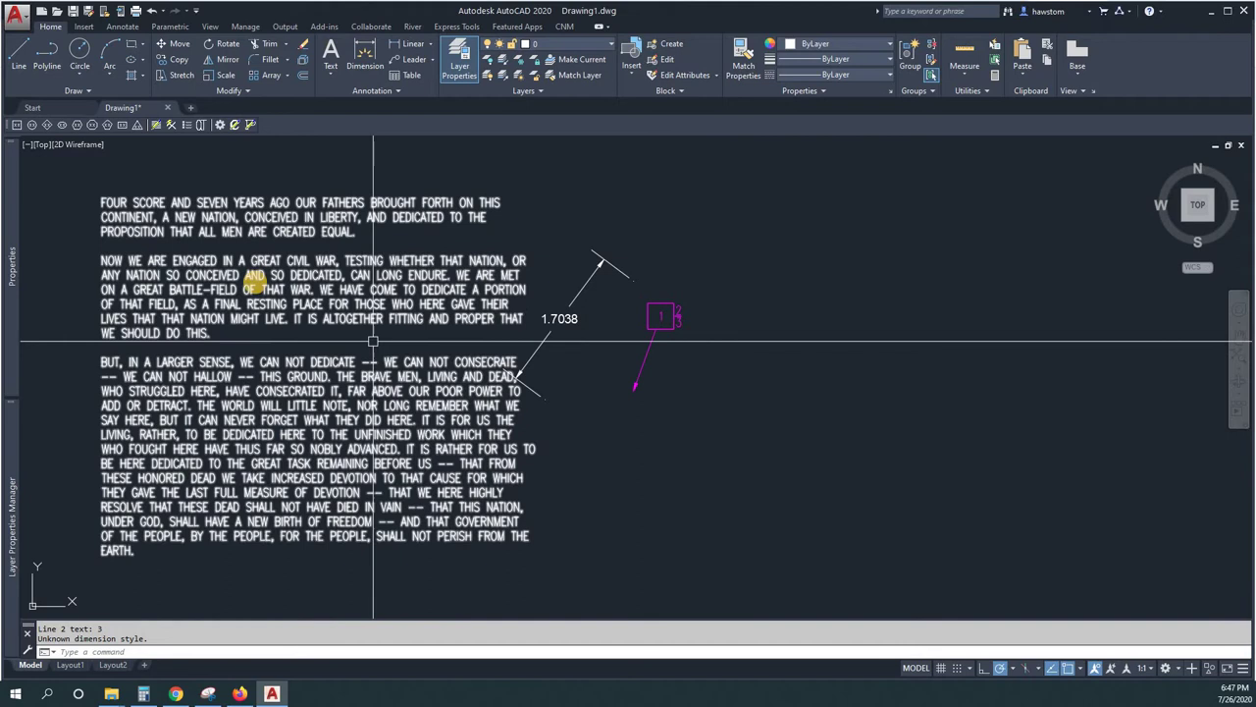
{"action": "key", "text": "Return"}
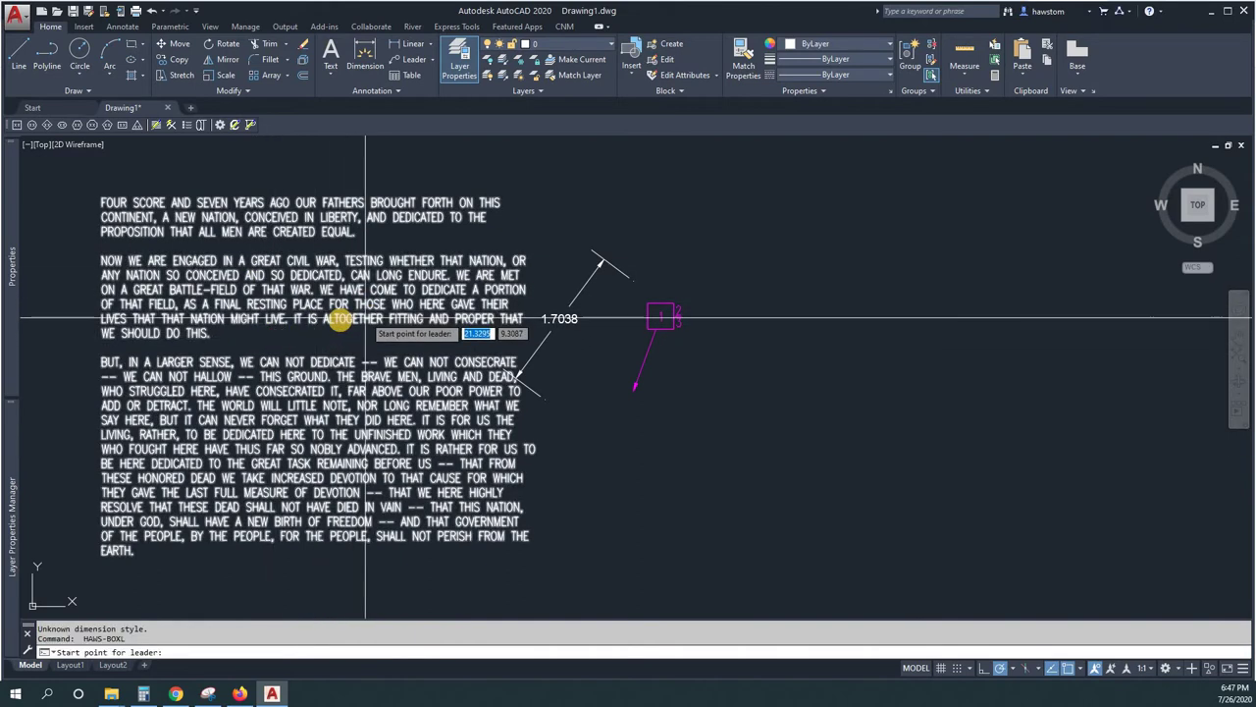
{"action": "key", "text": "Escape"}
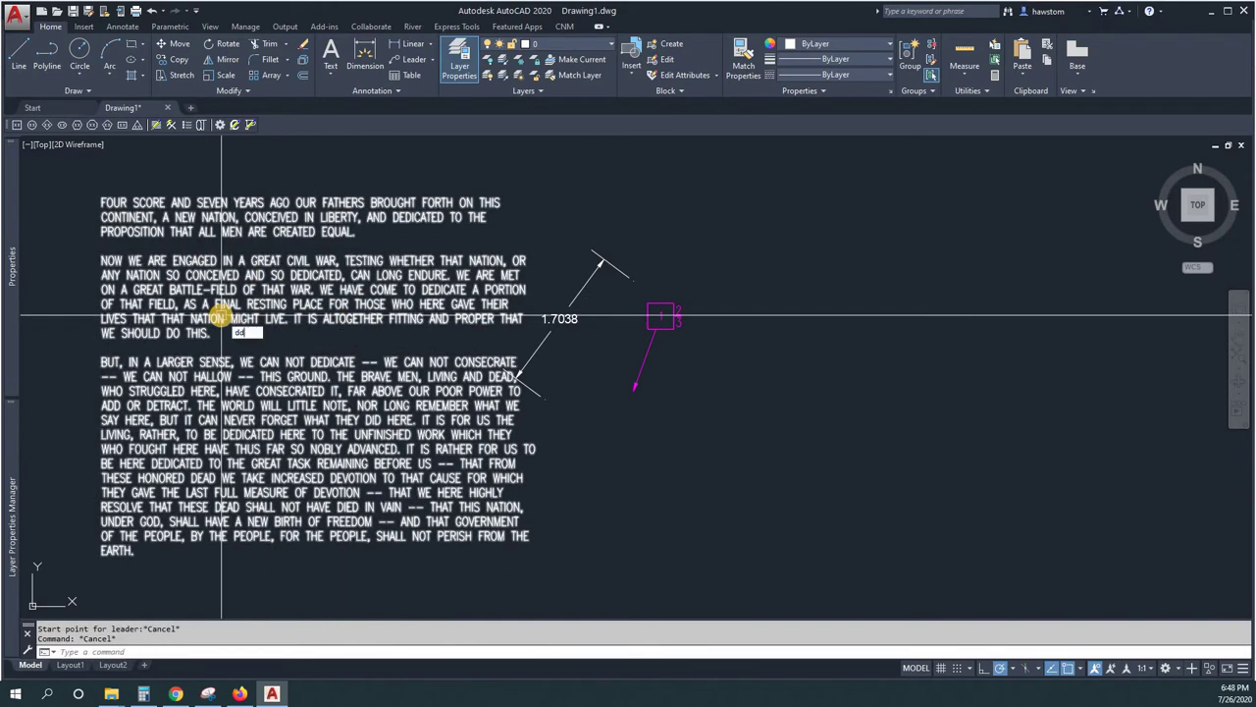
Change the Standard dimension style's text height to 0.2000 and close the style manager
{"action": "key", "text": "Return"}
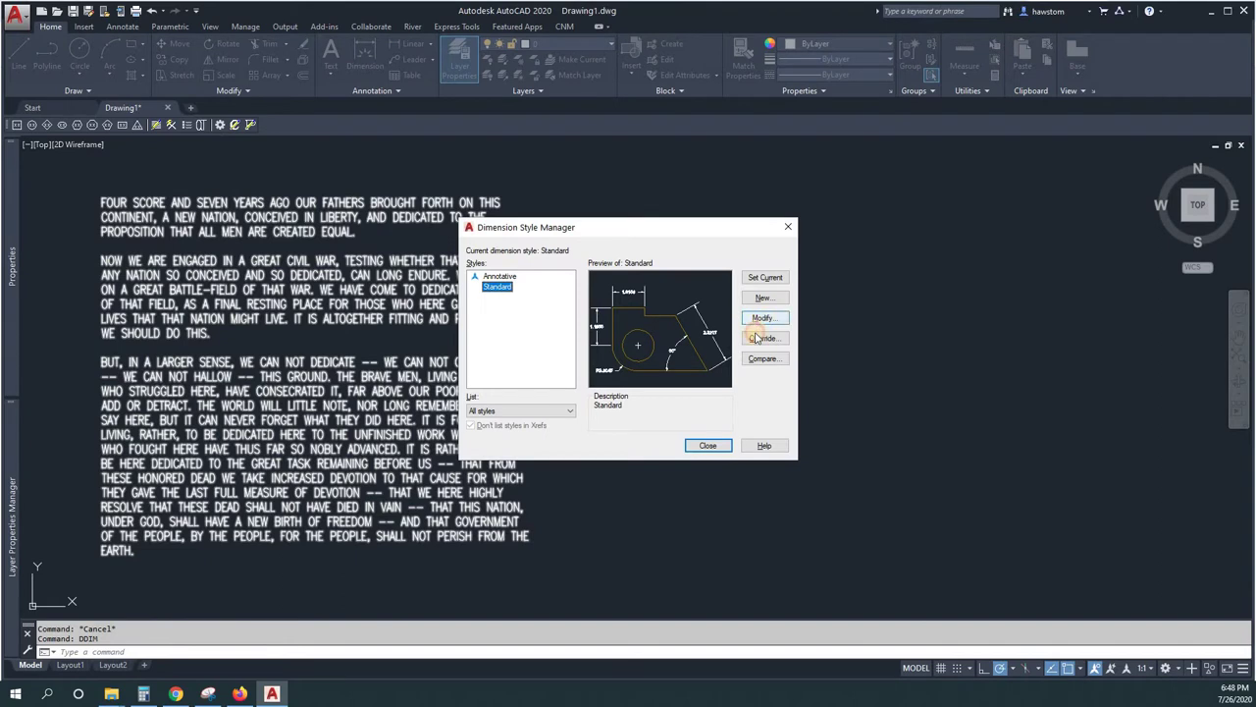
{"action": "key", "text": "Return"}
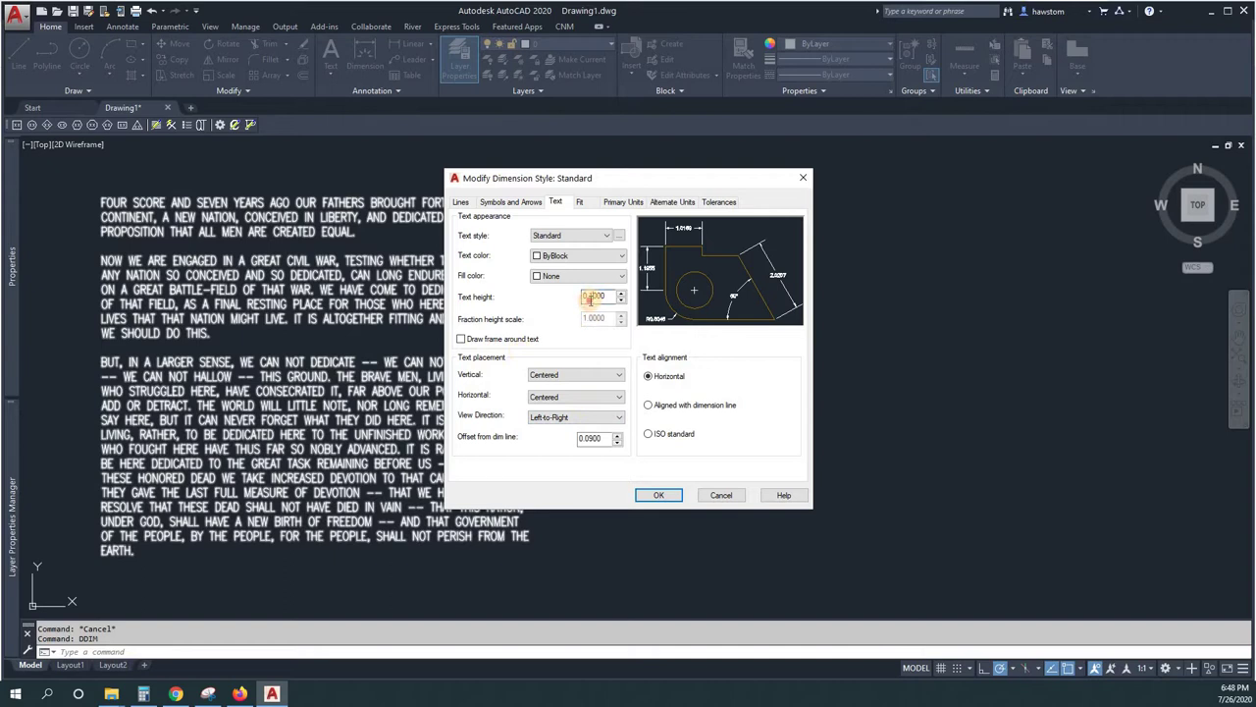
{"action": "left_click", "coordinate": [654, 494]}
{"action": "left_click", "coordinate": [705, 447]}
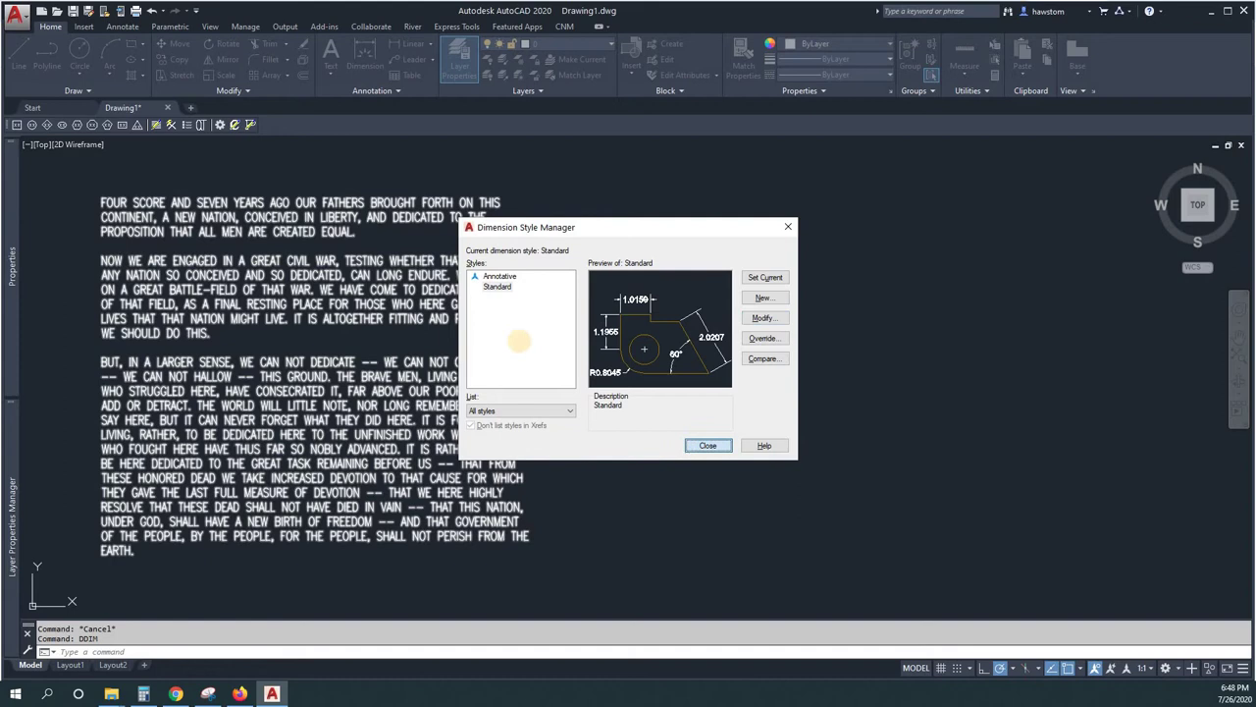
Place a second HAWS-BOXL bubble note numbered 1 with lines 2 and 3, right of the first
{"action": "left_click", "coordinate": [15, 125]}
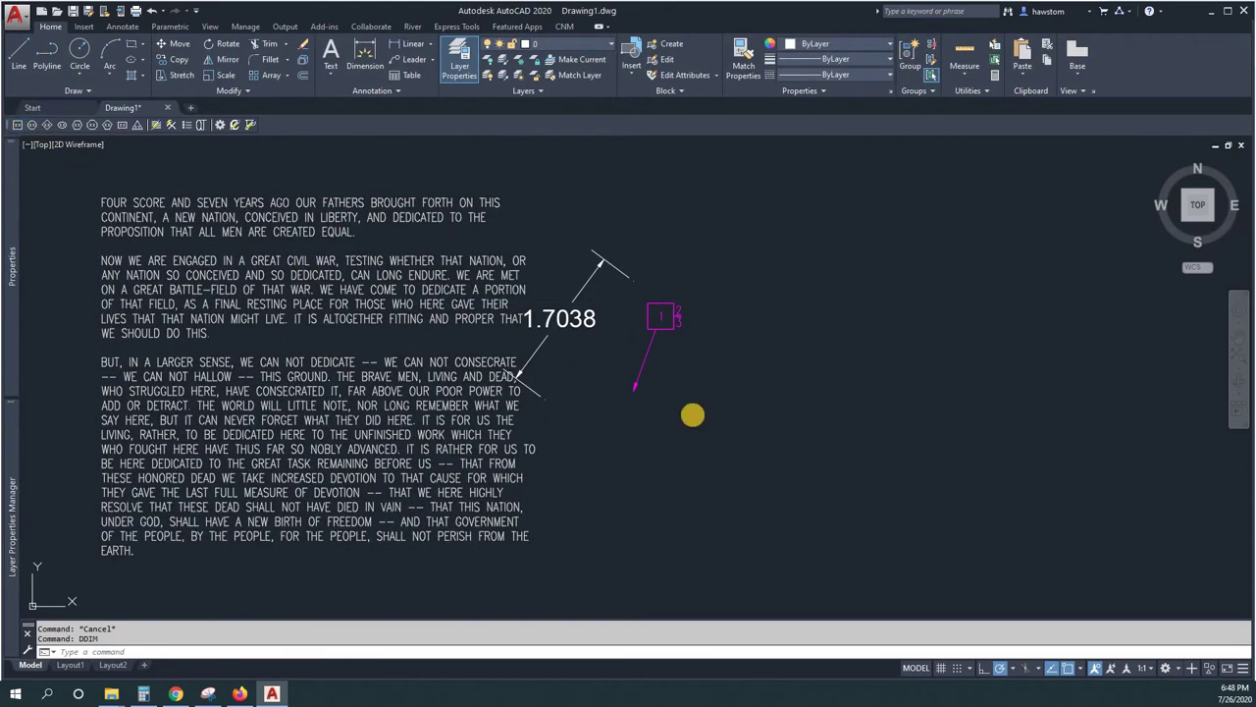
{"action": "left_click", "coordinate": [752, 324]}
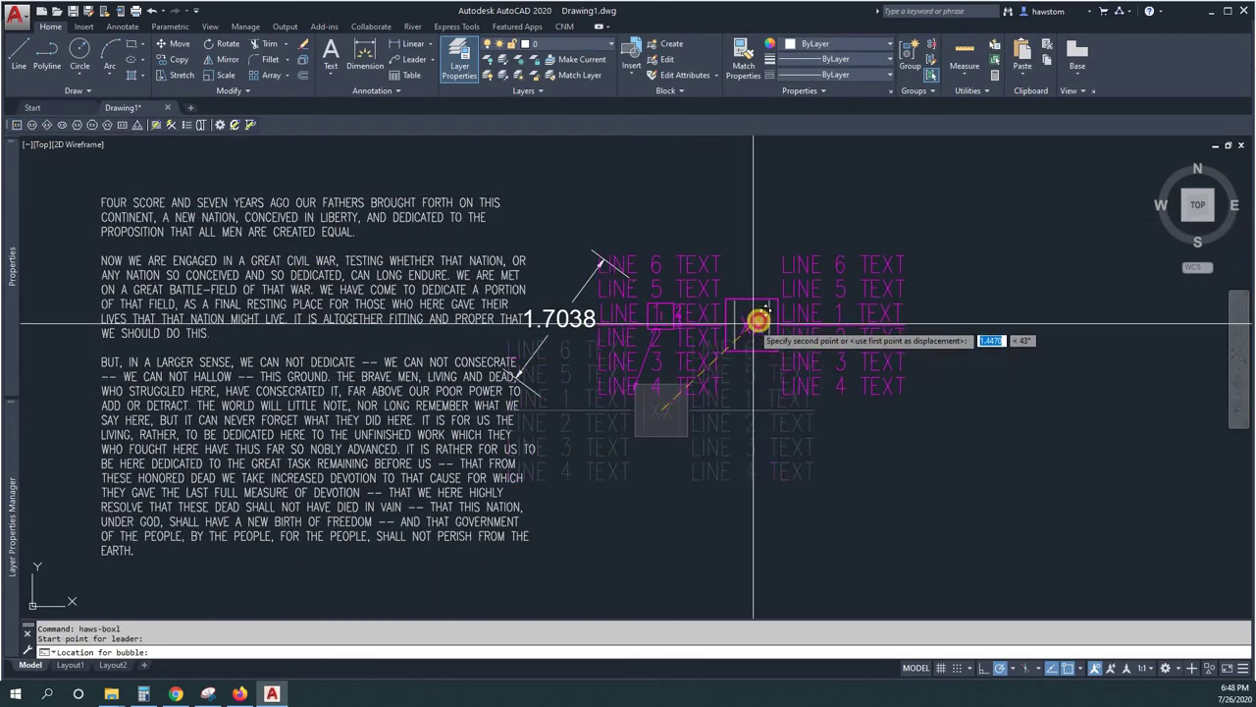
{"action": "left_click", "coordinate": [738, 377]}
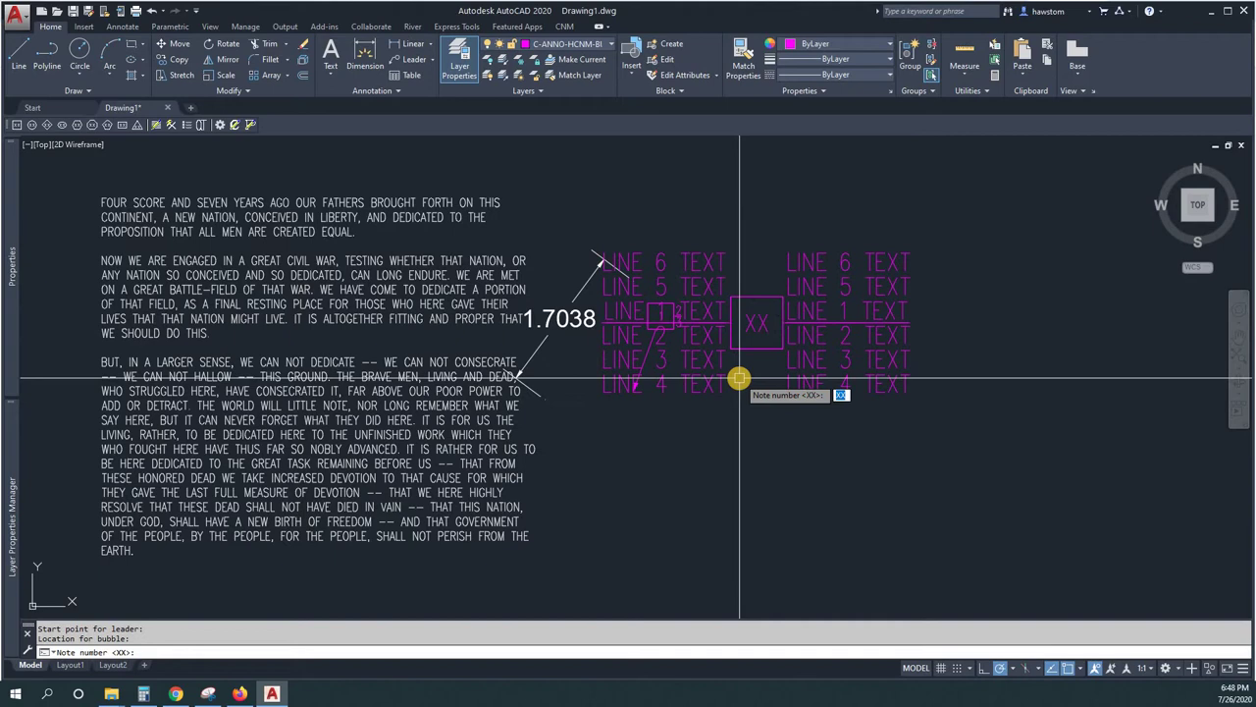
{"action": "type", "text": "1"}
{"action": "key", "text": "Return"}
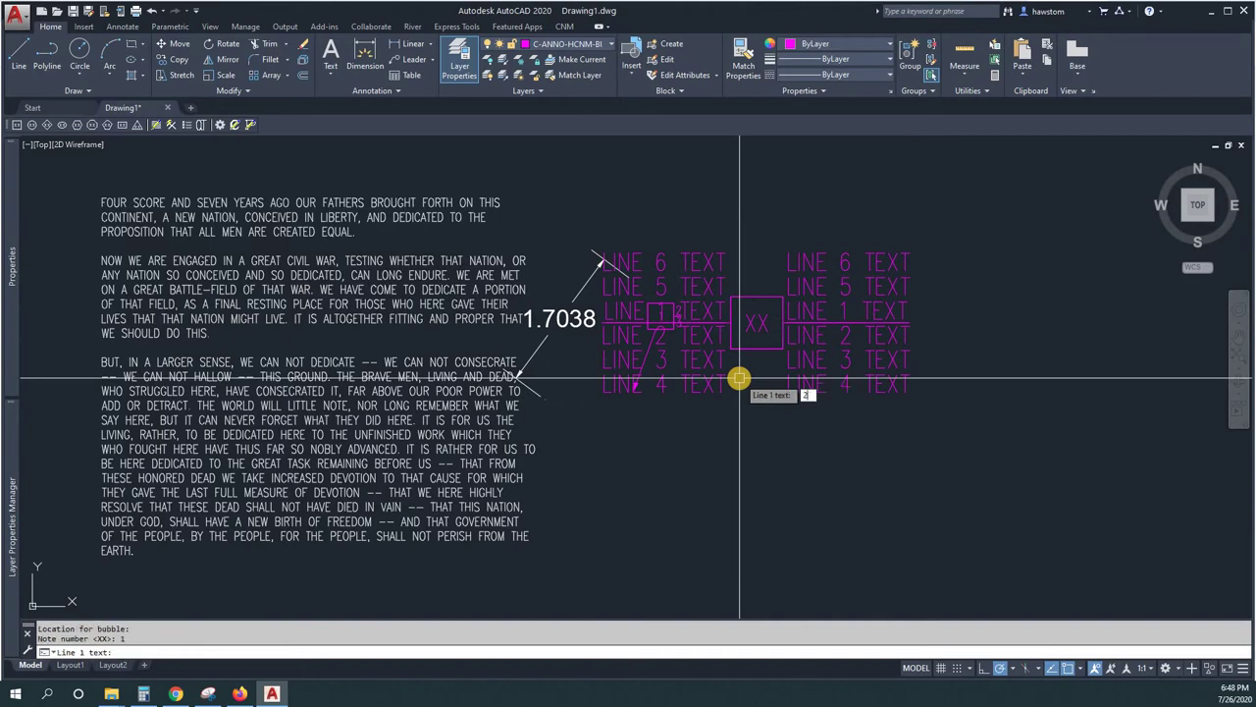
{"action": "type", "text": "2"}
{"action": "key", "text": "Return"}
{"action": "type", "text": "3"}
{"action": "key", "text": "Return"}
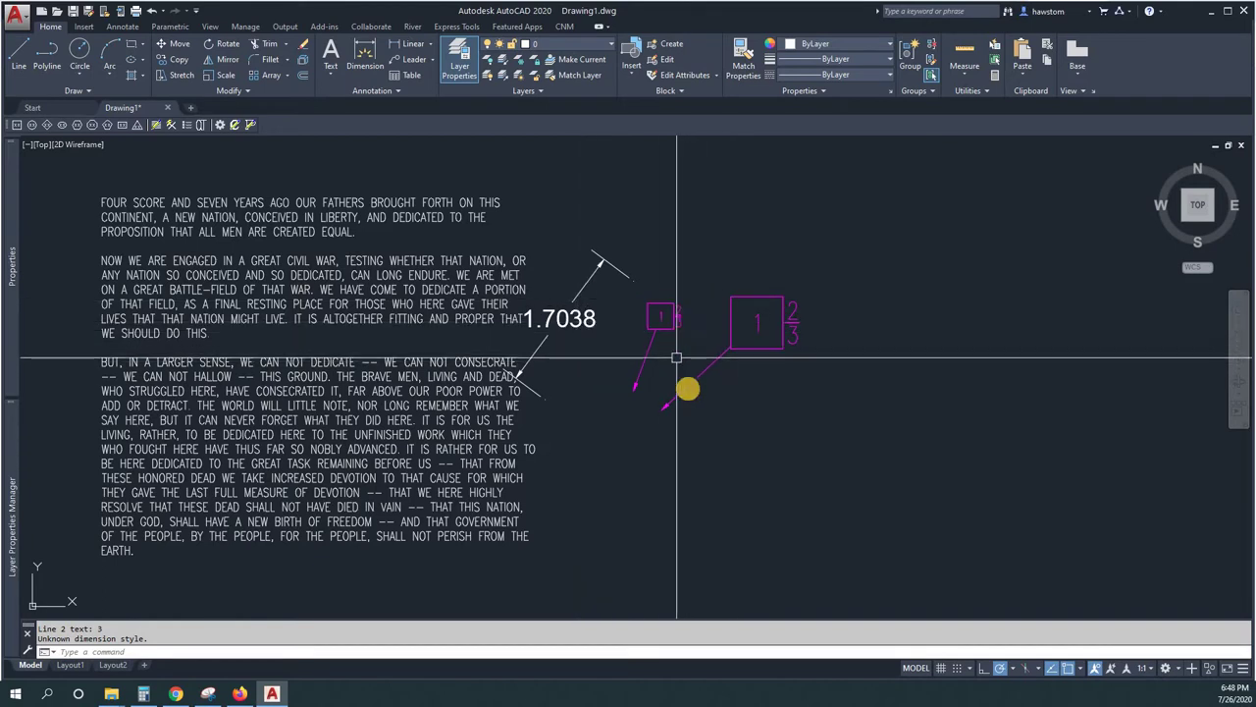
{"action": "mouse_move", "coordinate": [687, 389]}
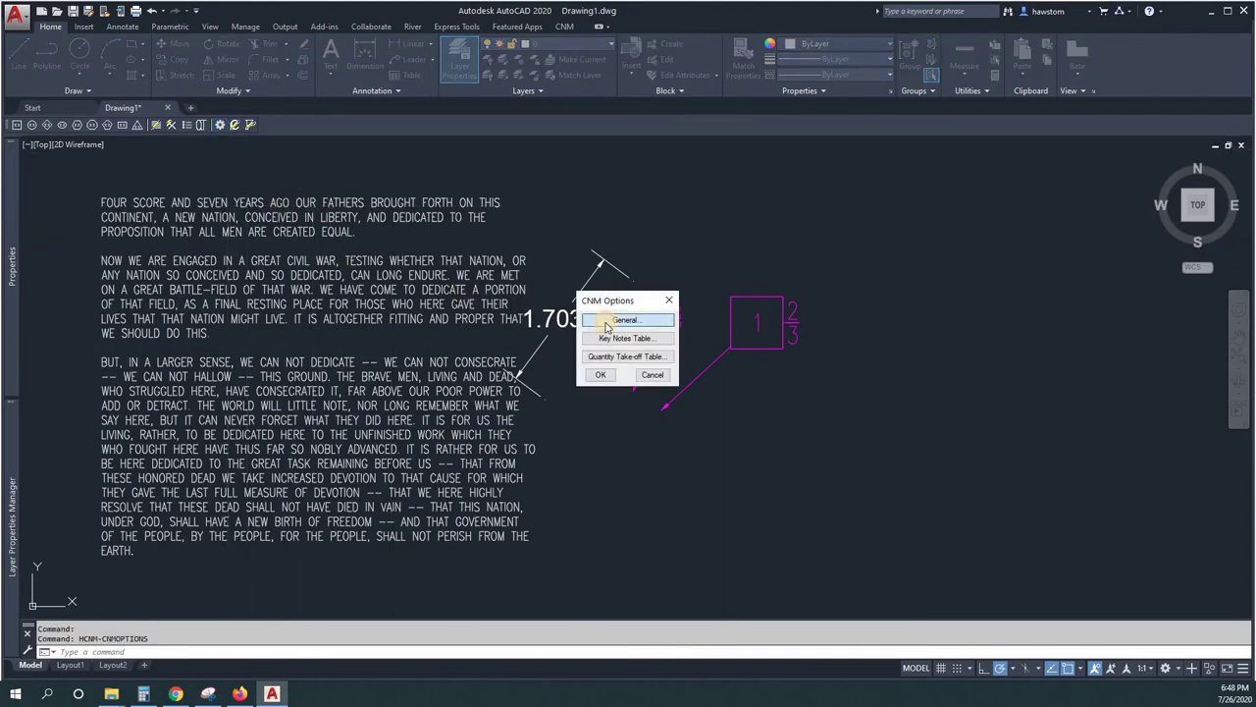
Confirm CNM General options use dimstyle BTom for bubbles and TTom for tables, then close options
{"action": "left_click", "coordinate": [607, 326]}
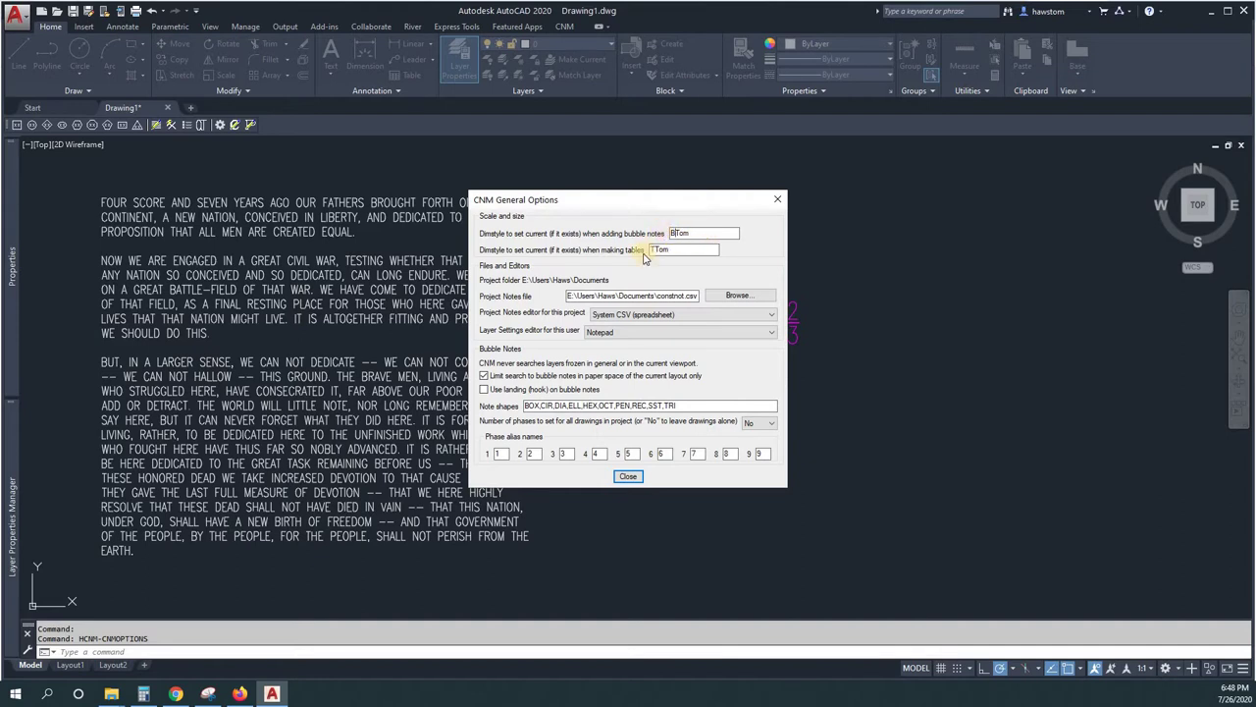
{"action": "left_click", "coordinate": [628, 478]}
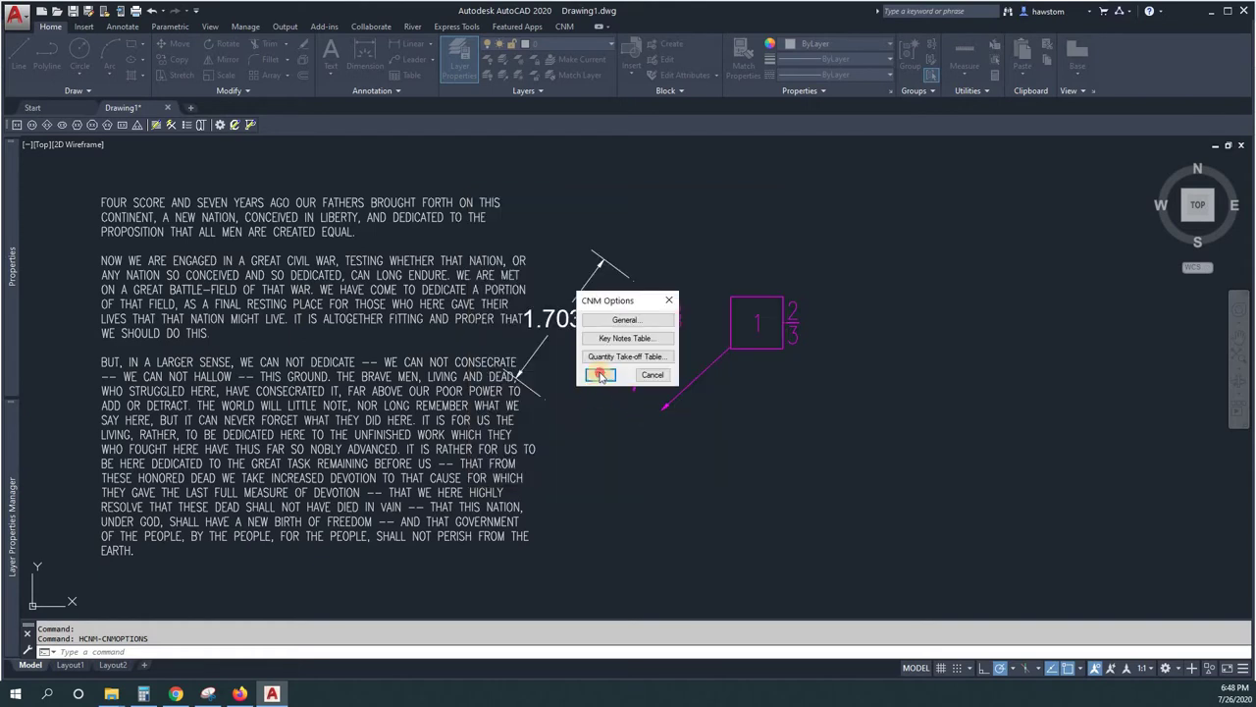
{"action": "key", "text": "Return"}
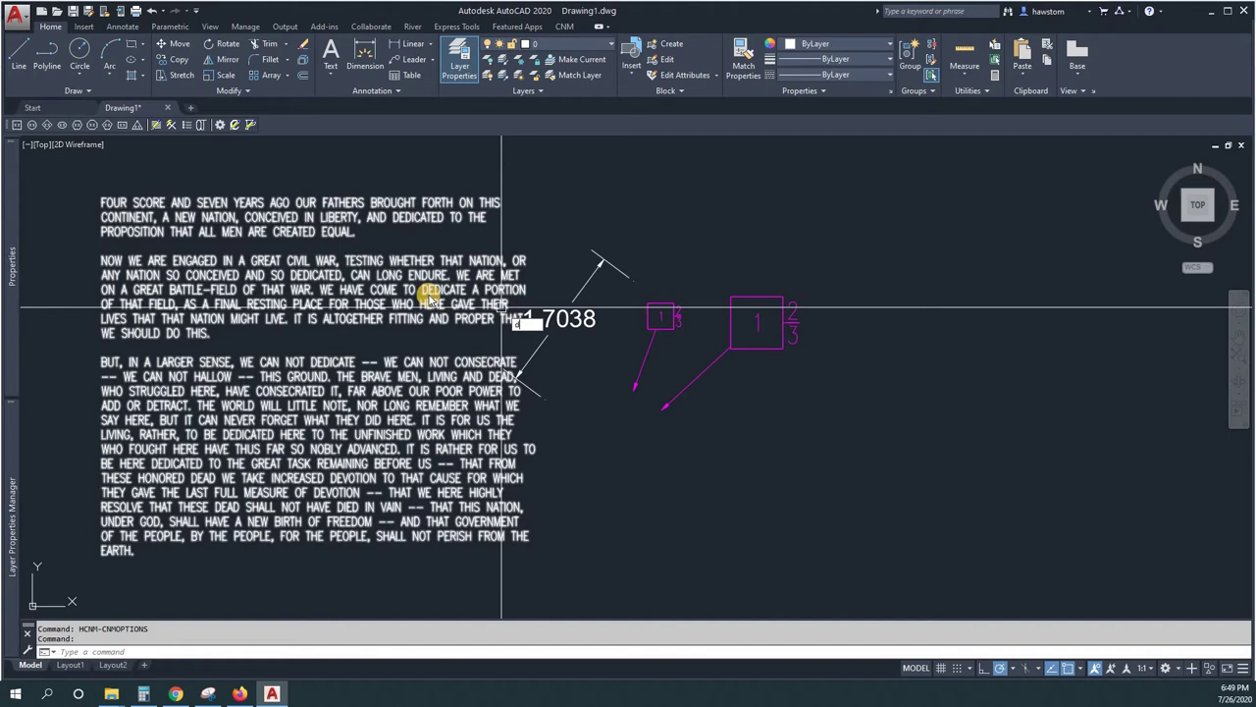
Through DDIM, create the BTom dimension style with 0.05 text height and 0.05 arrow size
{"action": "type", "text": "ddim"}
{"action": "key", "text": "Return"}
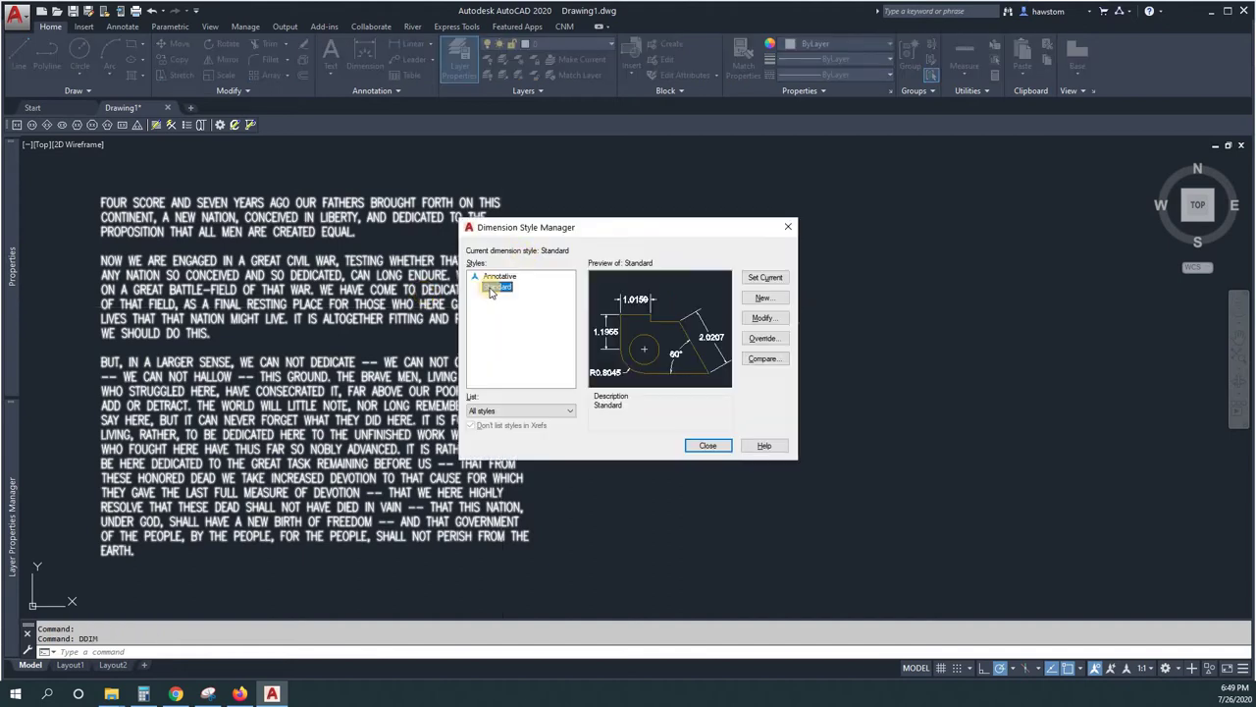
{"action": "left_click", "coordinate": [766, 297]}
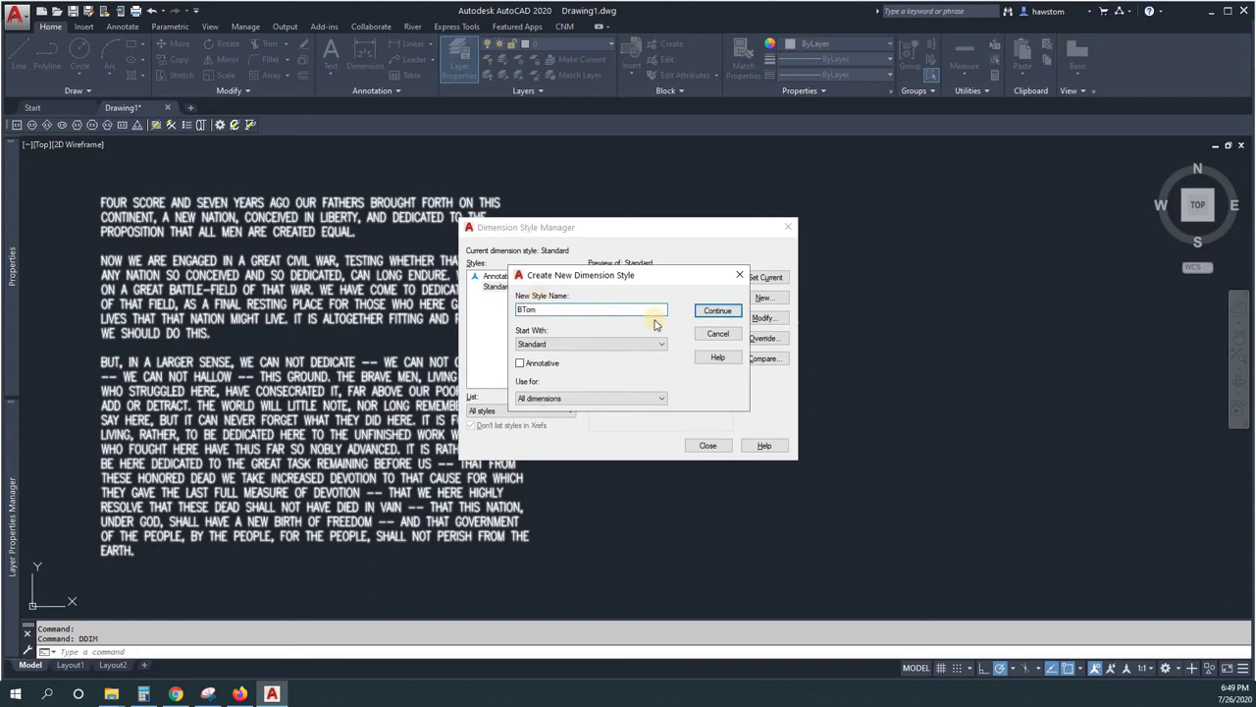
{"action": "left_click", "coordinate": [725, 310]}
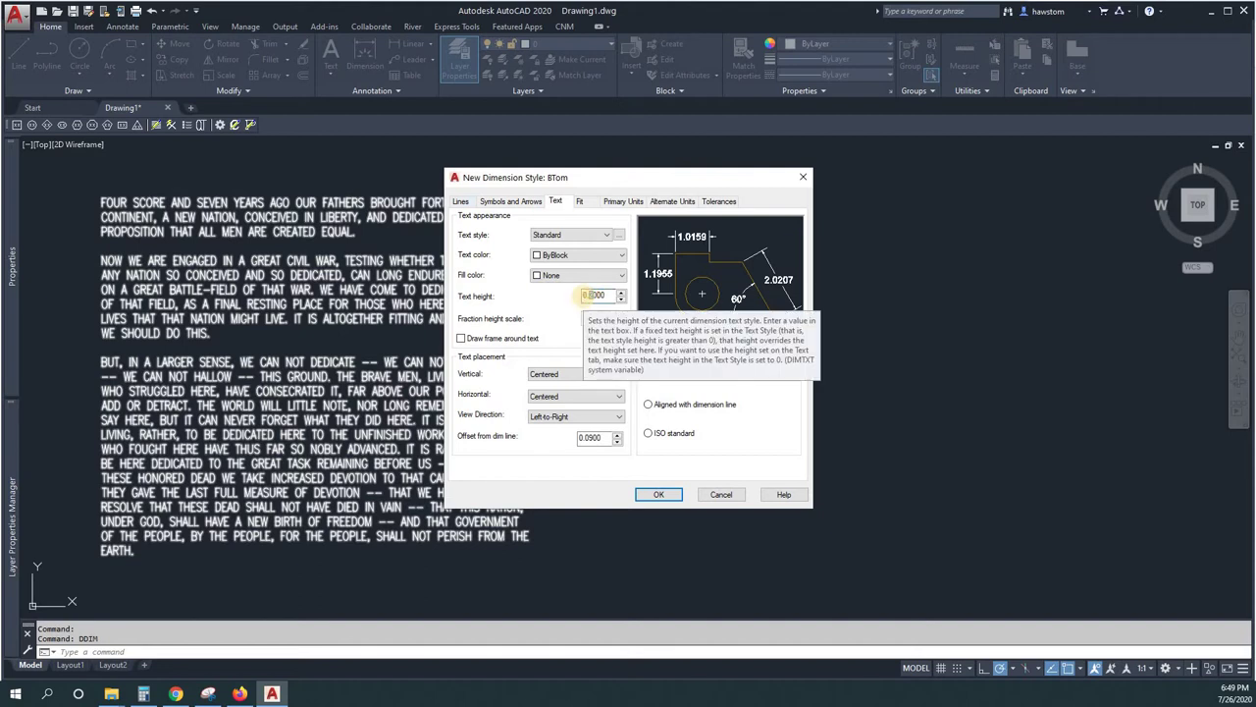
{"action": "double_click", "coordinate": [592, 296]}
{"action": "type", "text": ".05000"}
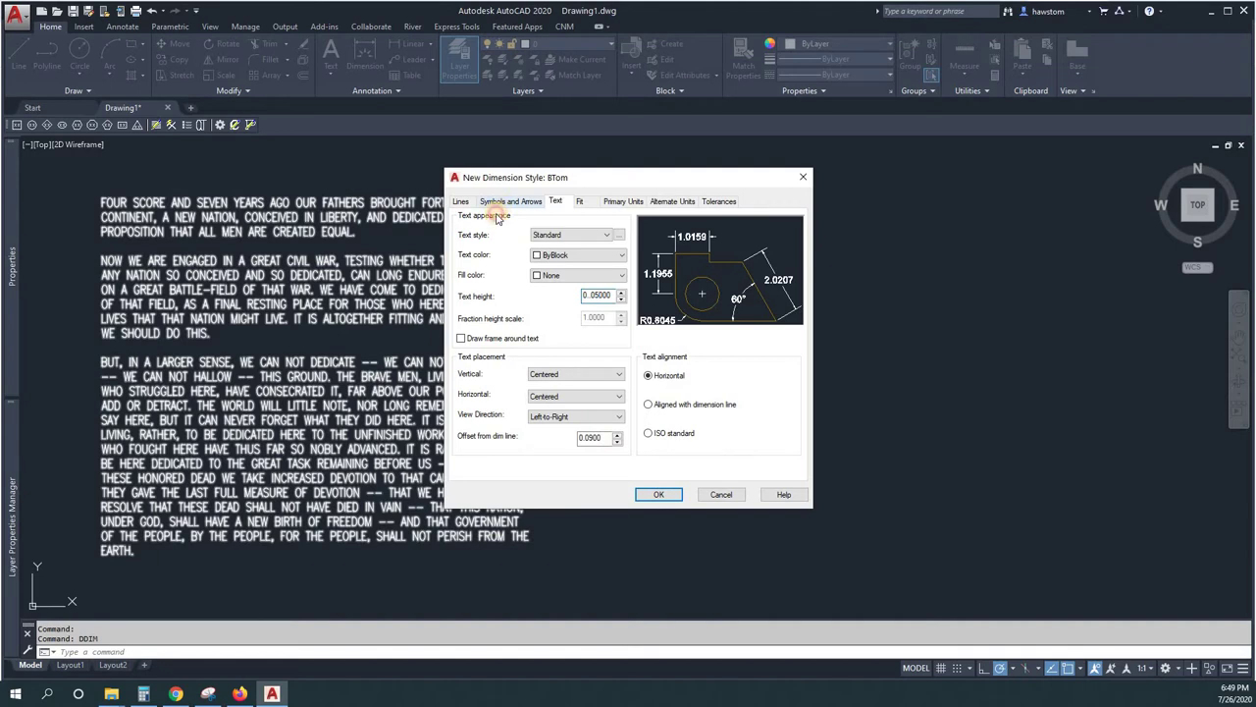
{"action": "double_click", "coordinate": [587, 295]}
{"action": "left_click", "coordinate": [510, 201]}
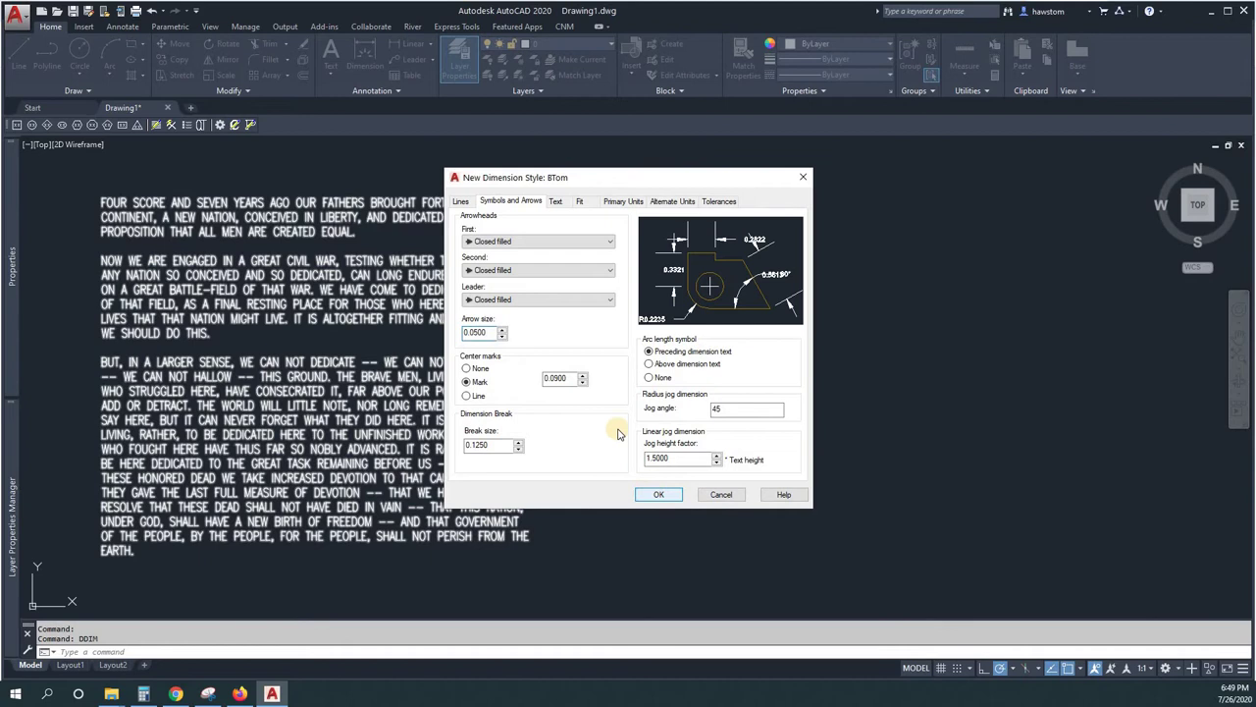
{"action": "key", "text": "Return"}
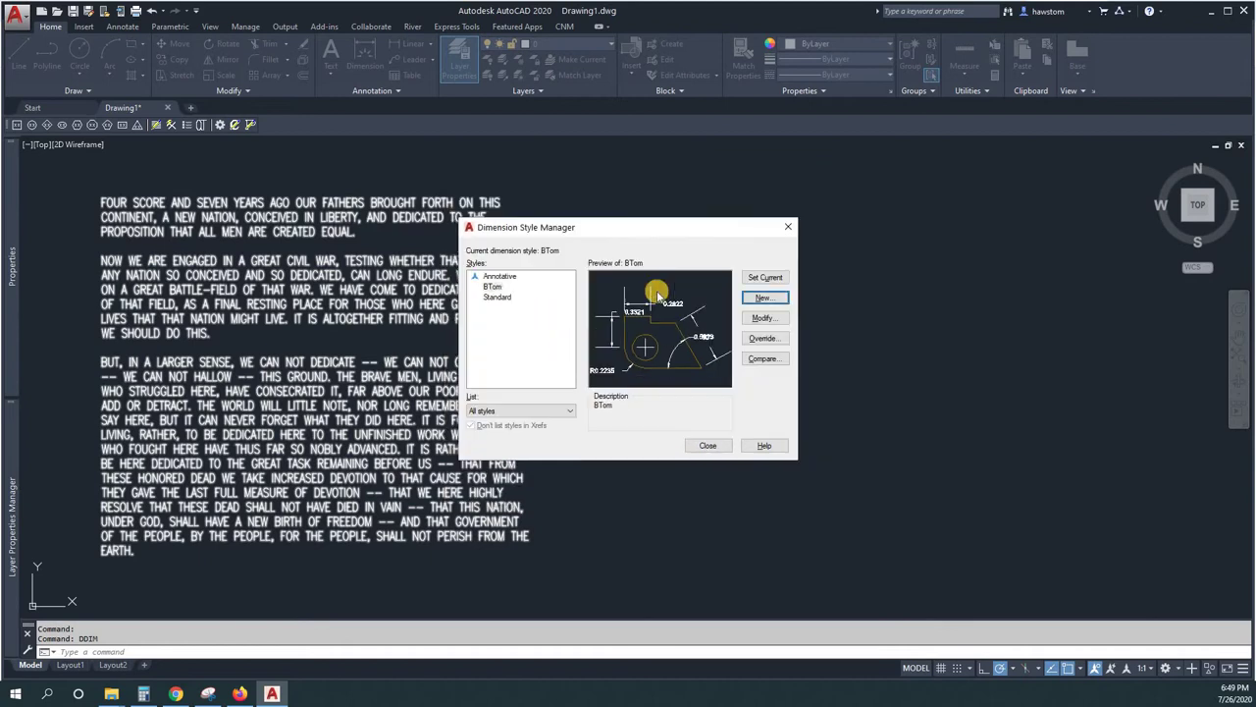
Create a new dimension style copied from BTom with 0.300 text height
{"action": "left_click", "coordinate": [767, 298]}
{"action": "left_click", "coordinate": [717, 313]}
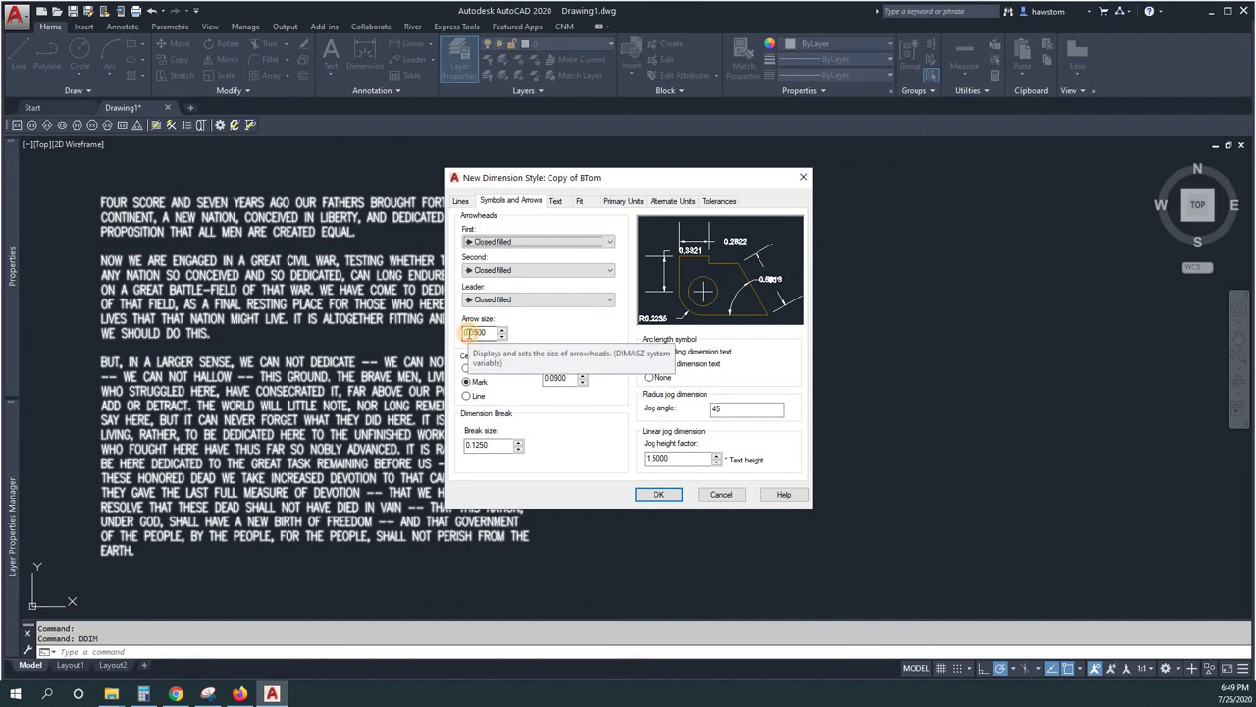
{"action": "left_click", "coordinate": [468, 333]}
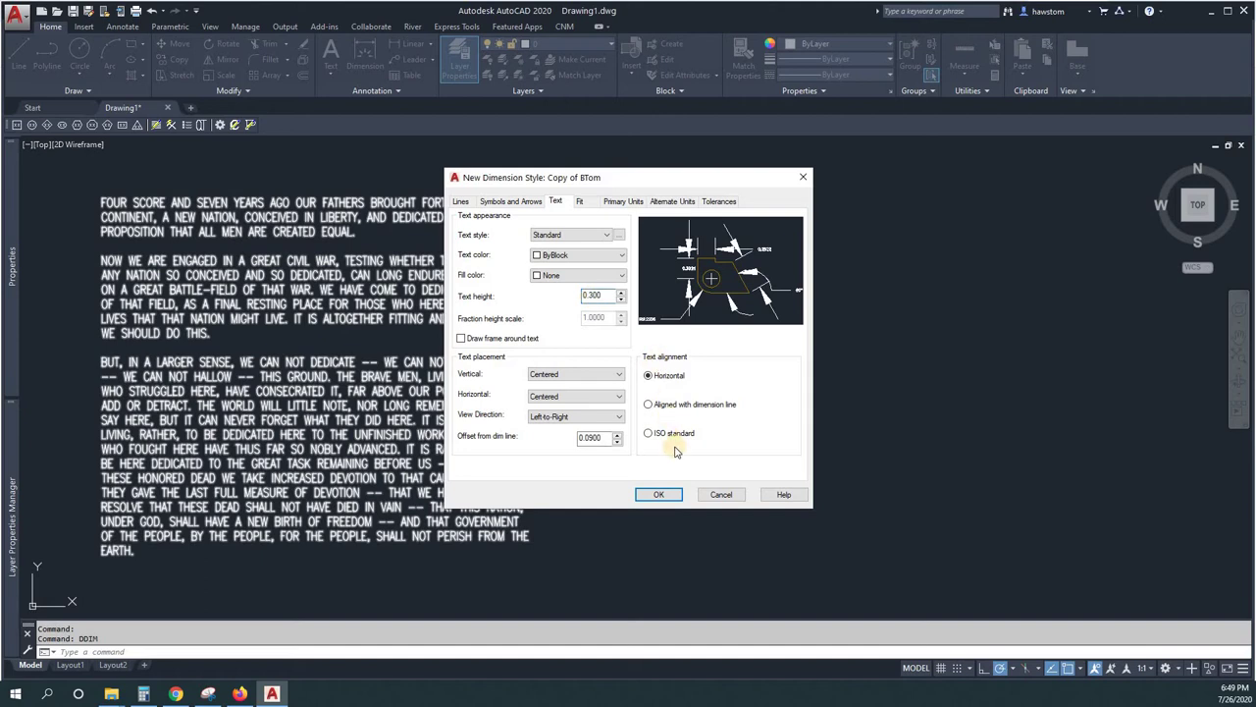
{"action": "left_click", "coordinate": [656, 494]}
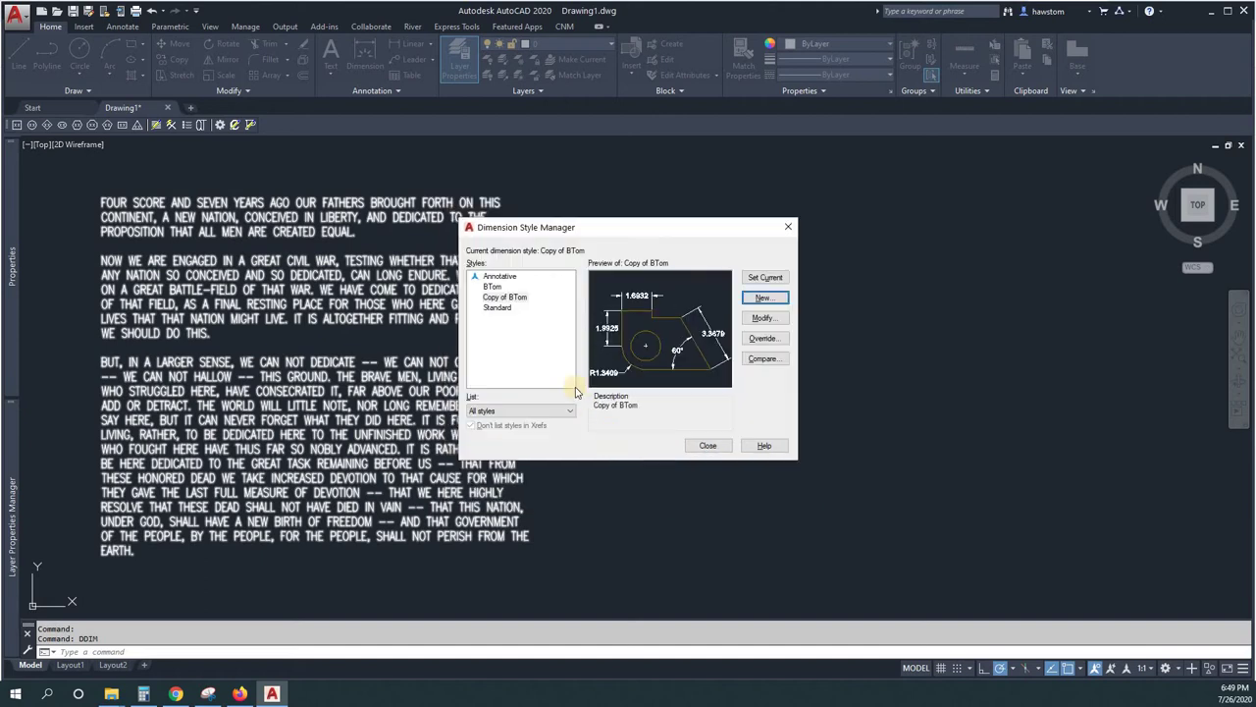
Rename the Copy of BTom style to TTom
{"action": "left_click", "coordinate": [505, 297]}
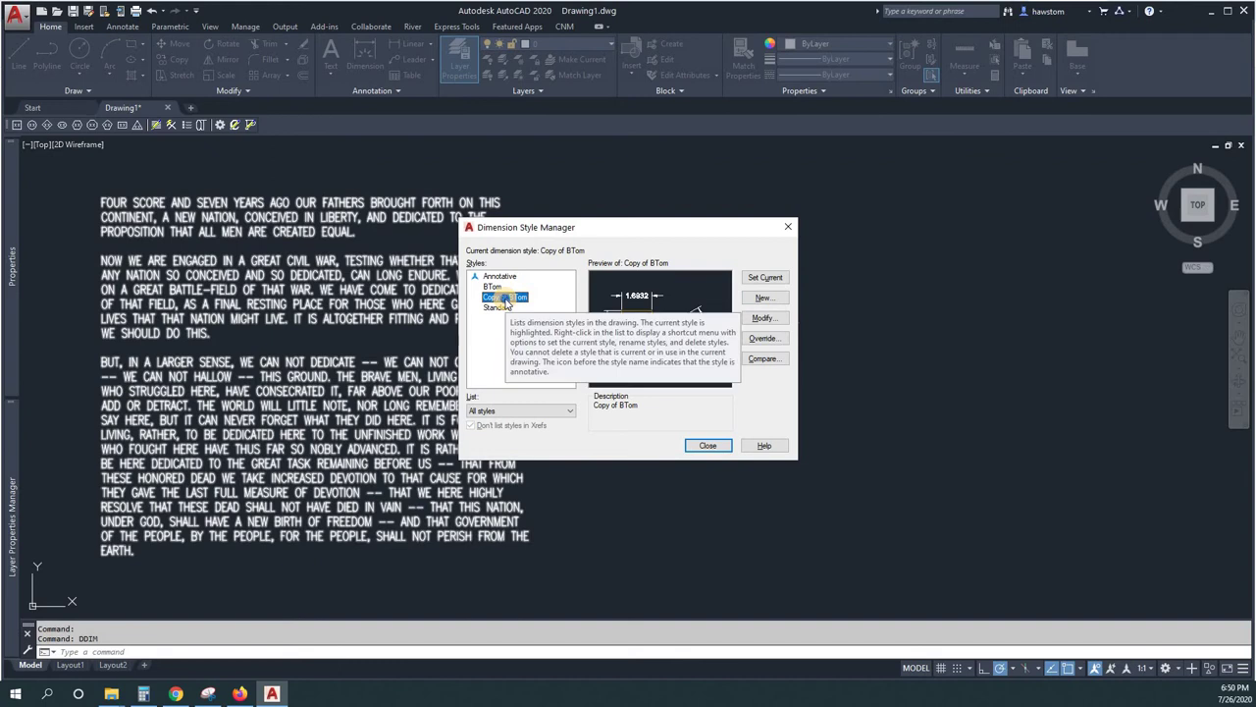
{"action": "right_click", "coordinate": [507, 301]}
{"action": "left_click", "coordinate": [528, 316]}
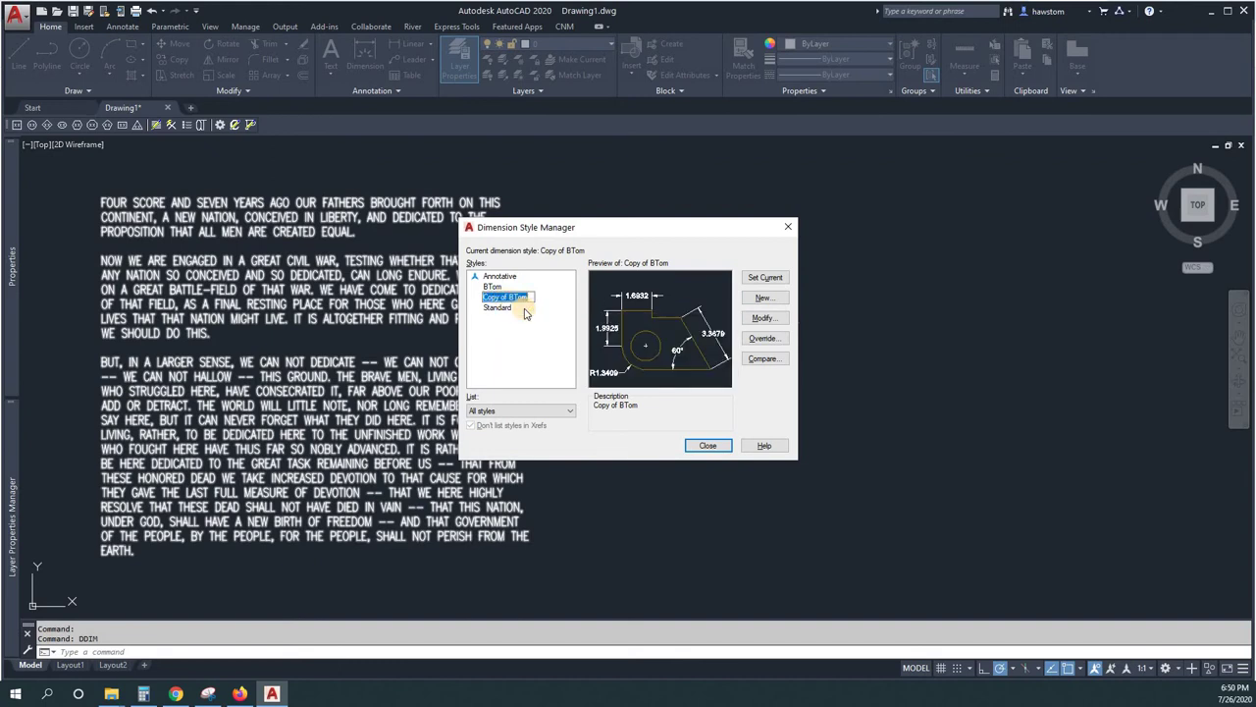
{"action": "type", "text": "T"}
{"action": "key", "text": "Return"}
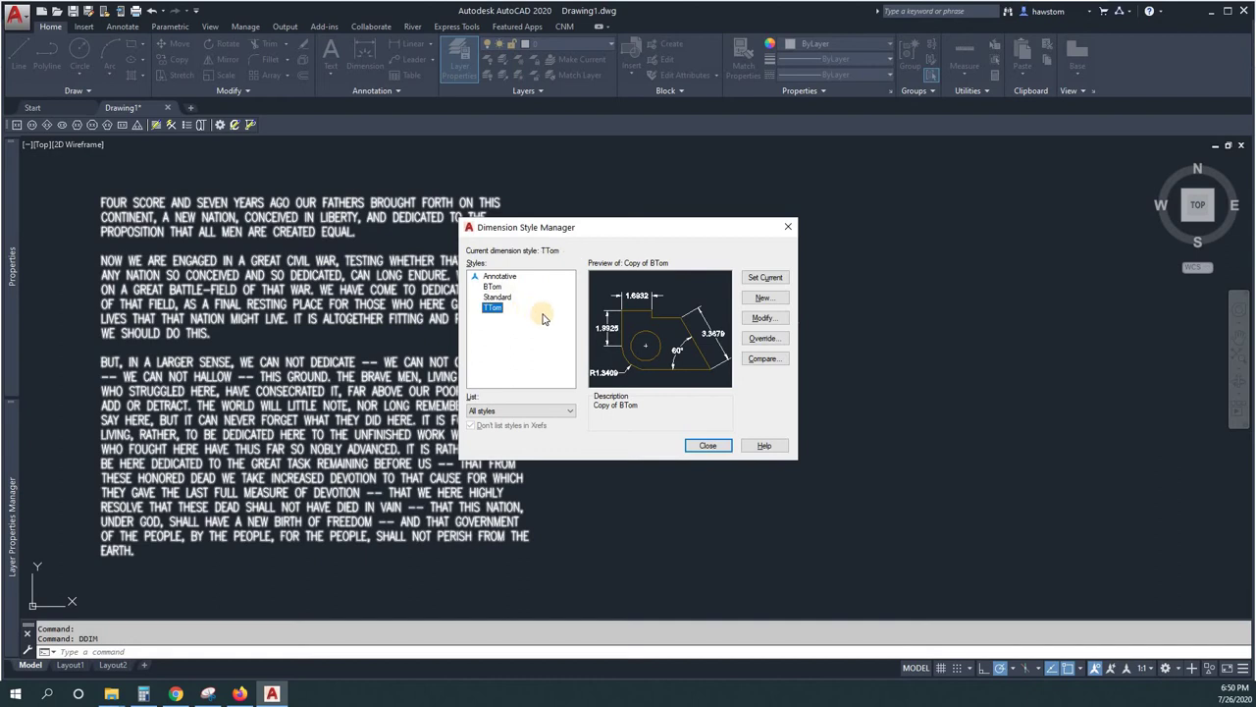
Close the style manager and place a third haws-boxl bubble numbered 1 with lines 2 and 3 below the others
{"action": "left_click", "coordinate": [708, 448]}
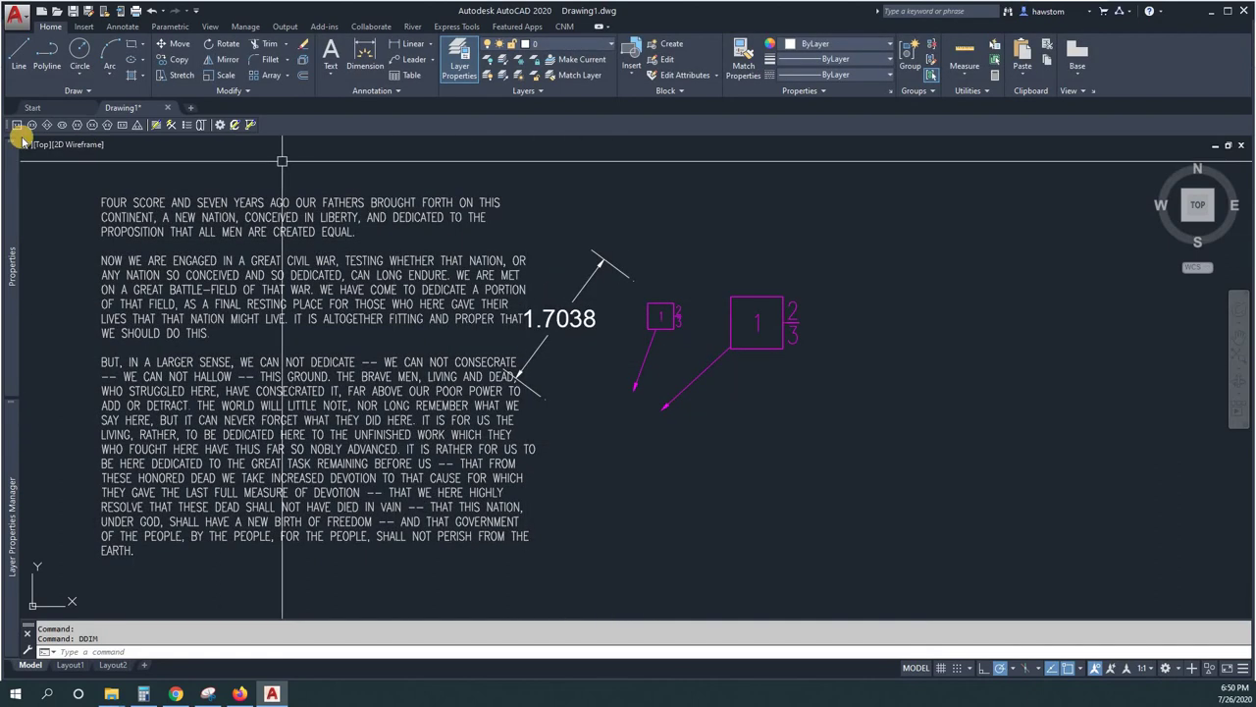
{"action": "type", "text": "haws-boxl"}
{"action": "key", "text": "Return"}
{"action": "left_click", "coordinate": [633, 510]}
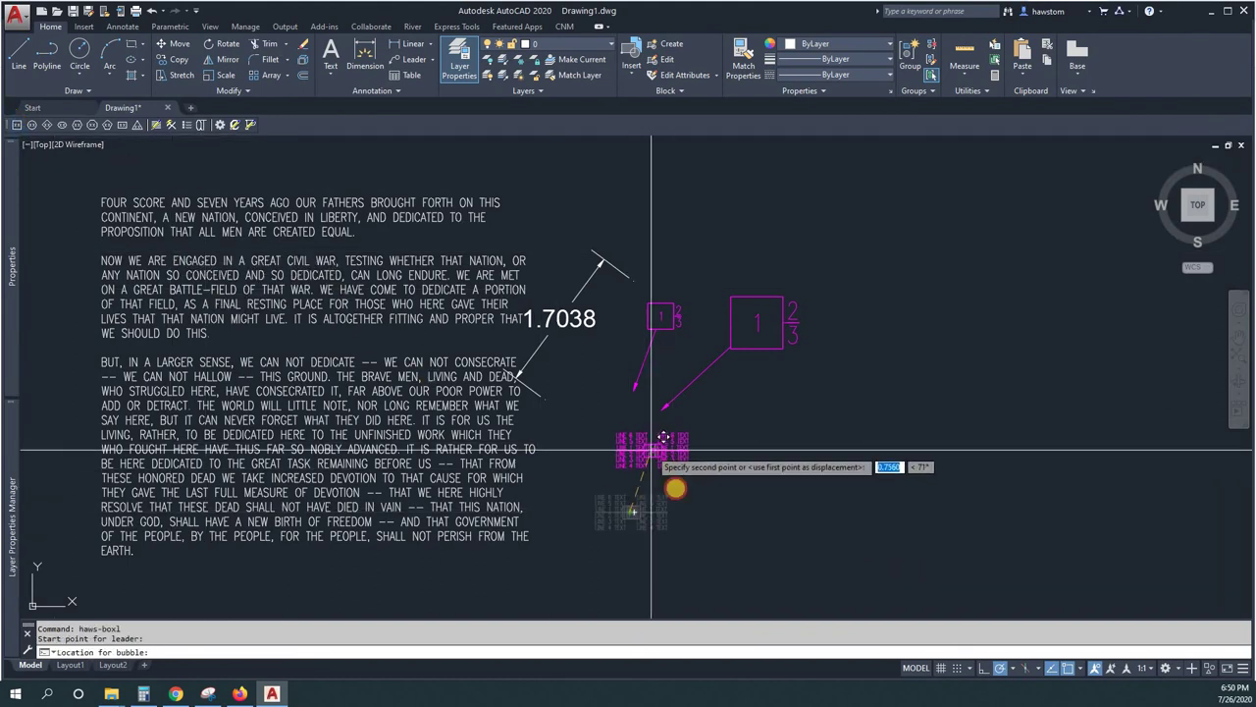
{"action": "left_click", "coordinate": [668, 489]}
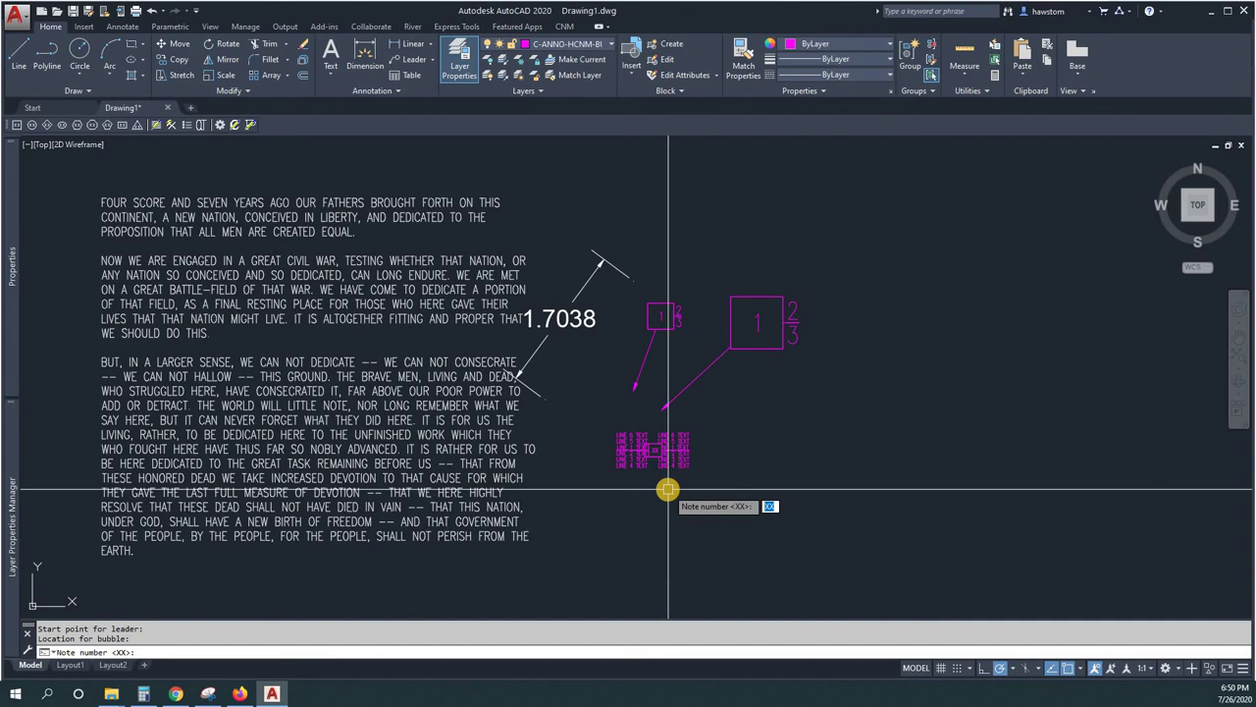
{"action": "type", "text": "1"}
{"action": "key", "text": "Return"}
{"action": "type", "text": "2"}
{"action": "key", "text": "Return"}
{"action": "type", "text": "3"}
{"action": "key", "text": "Return"}
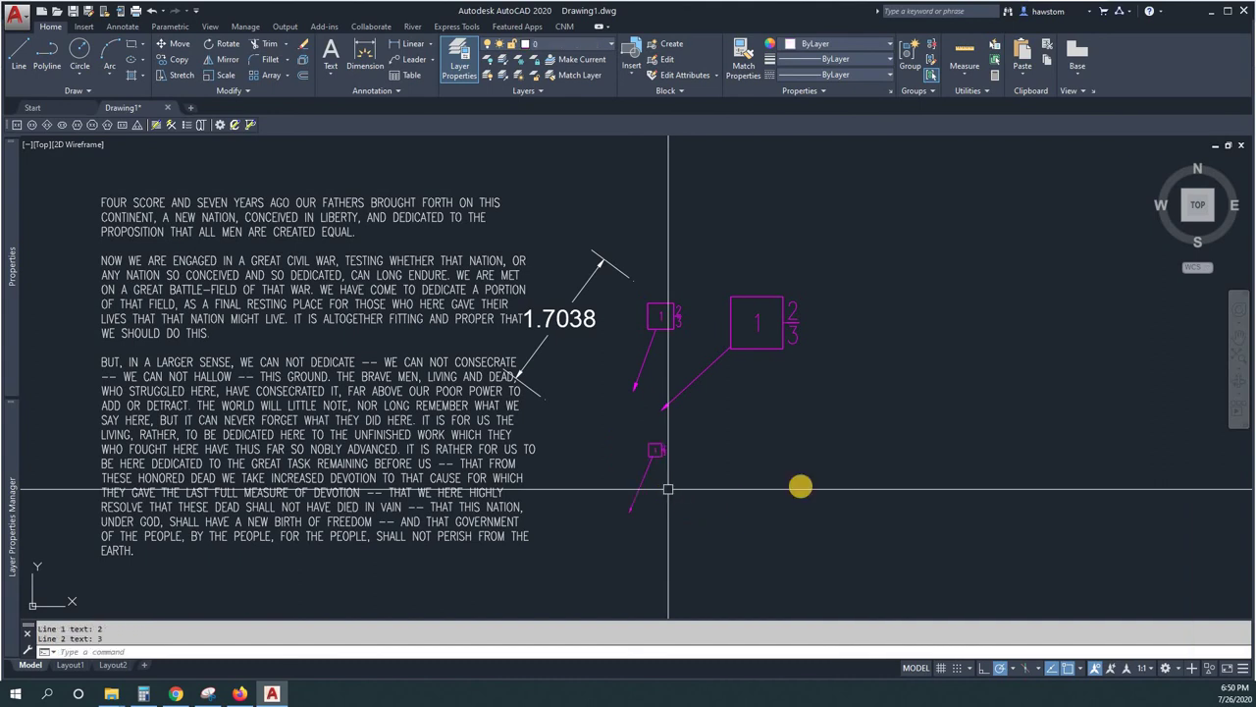
Insert the WATER NOTES key notes table right of the bubbles using the default column height
{"action": "left_click", "coordinate": [183, 128]}
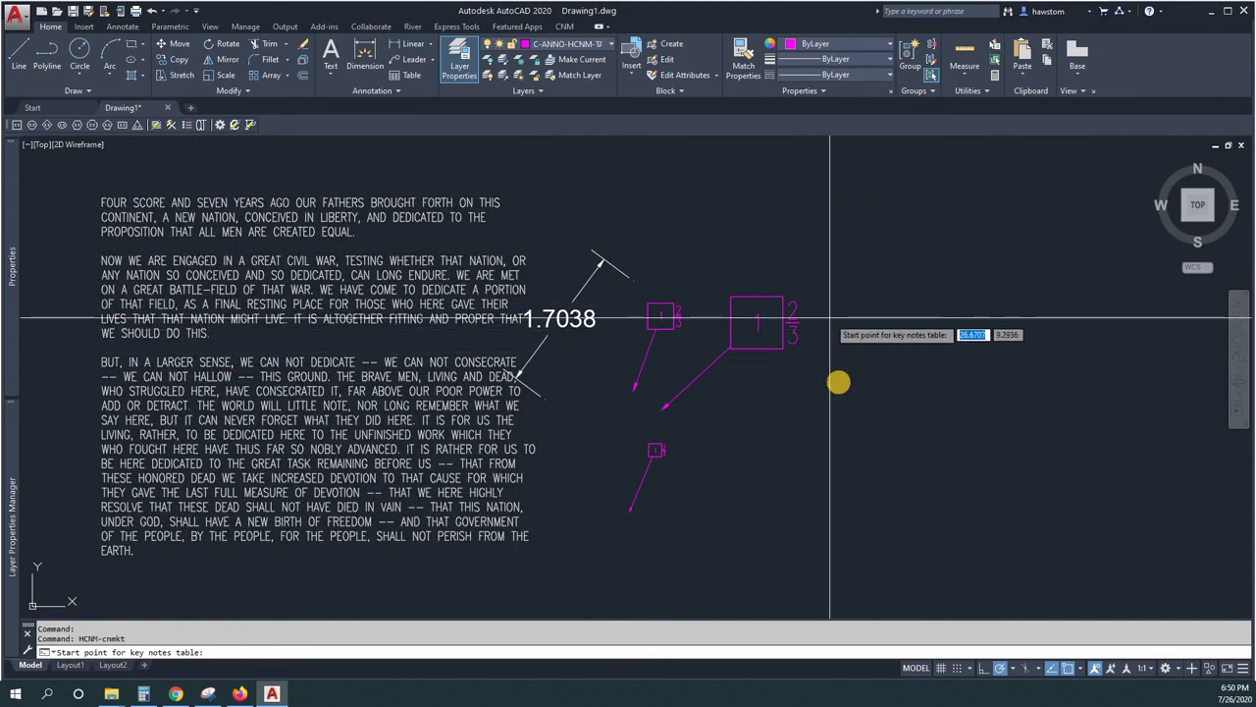
{"action": "left_click", "coordinate": [833, 383]}
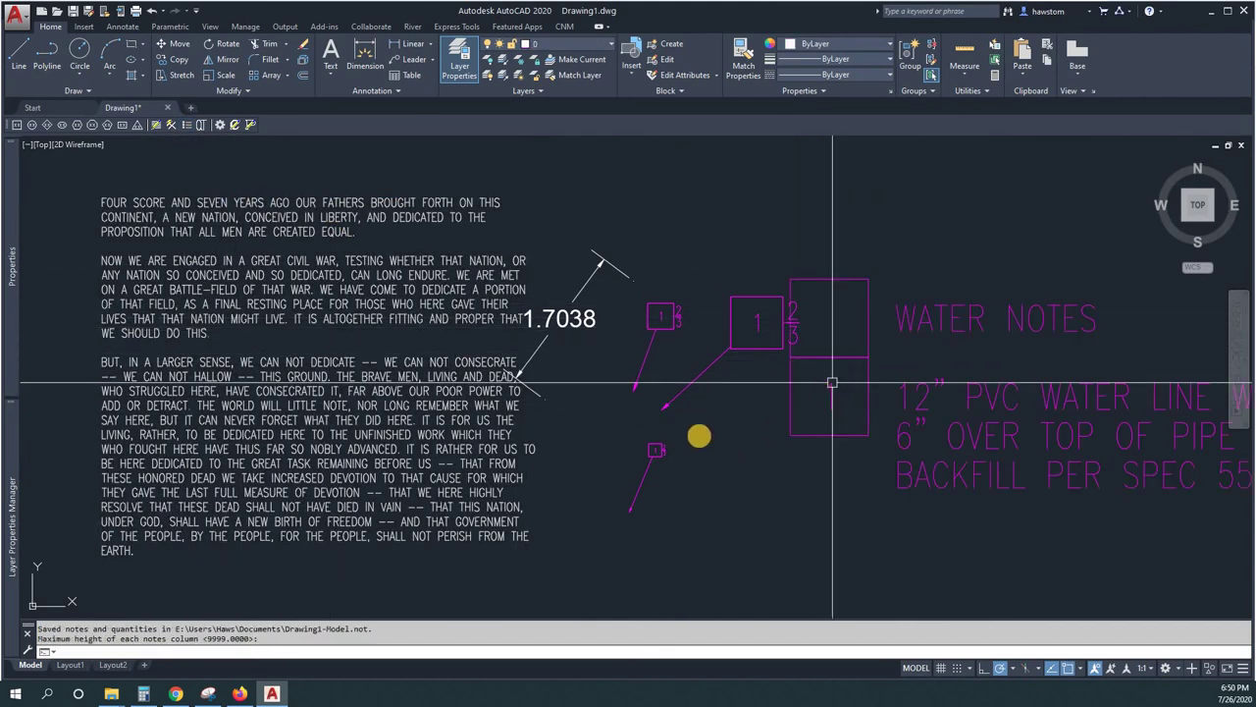
{"action": "key", "text": "Return"}
{"action": "scroll", "coordinate": [700, 435], "scroll_direction": "down", "scroll_amount": 4}
{"action": "scroll", "coordinate": [752, 457], "scroll_direction": "up", "scroll_amount": 2}
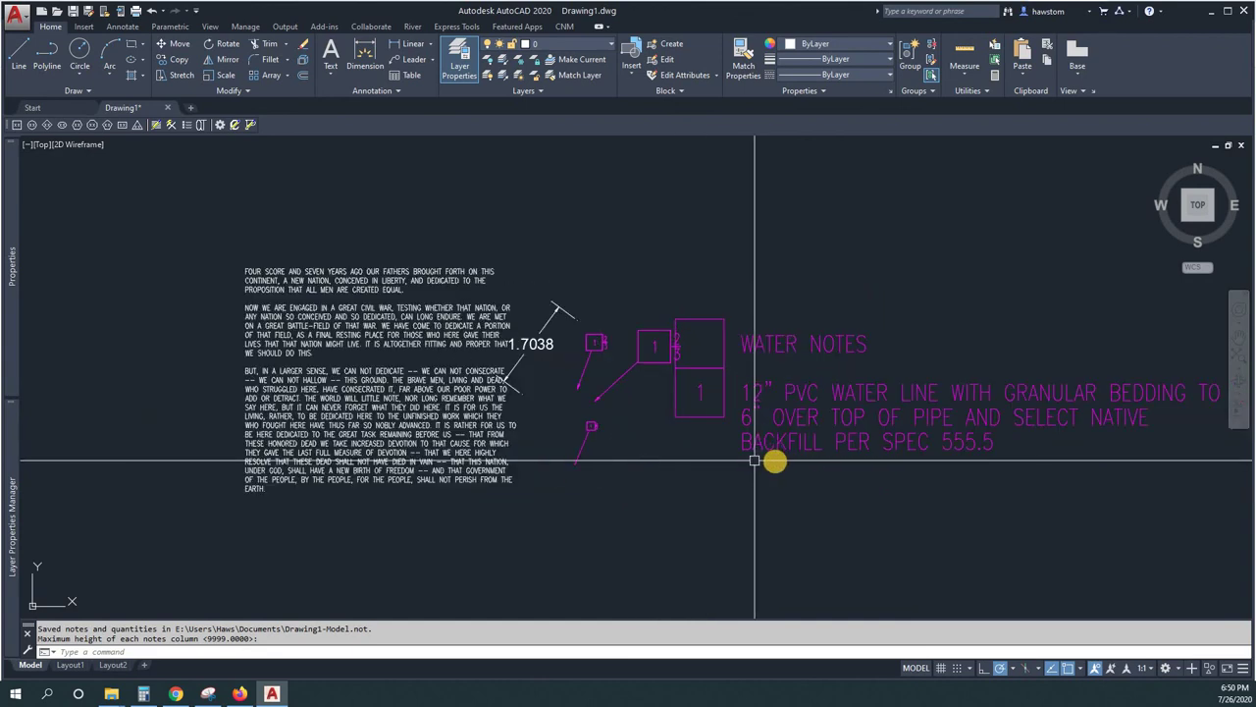
{"action": "scroll", "coordinate": [778, 461], "scroll_direction": "down", "scroll_amount": 2}
{"action": "scroll", "coordinate": [812, 454], "scroll_direction": "up", "scroll_amount": 5}
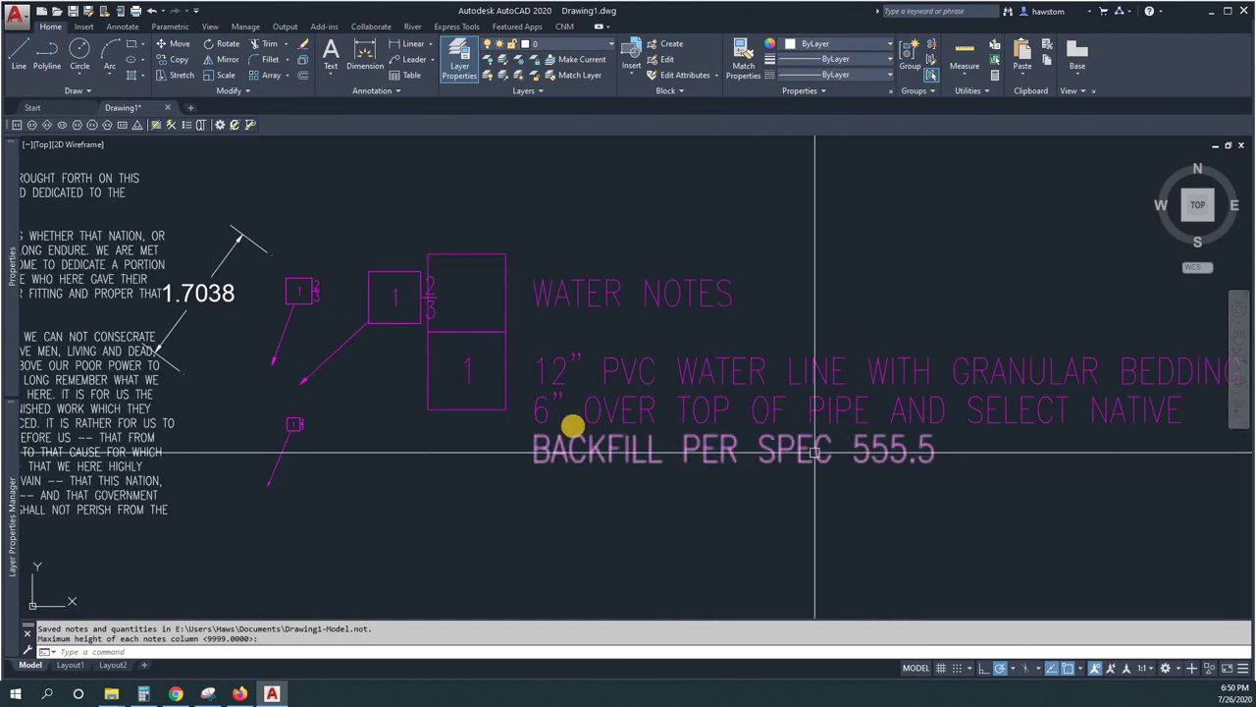
{"action": "scroll", "coordinate": [569, 434], "scroll_direction": "up", "scroll_amount": 1}
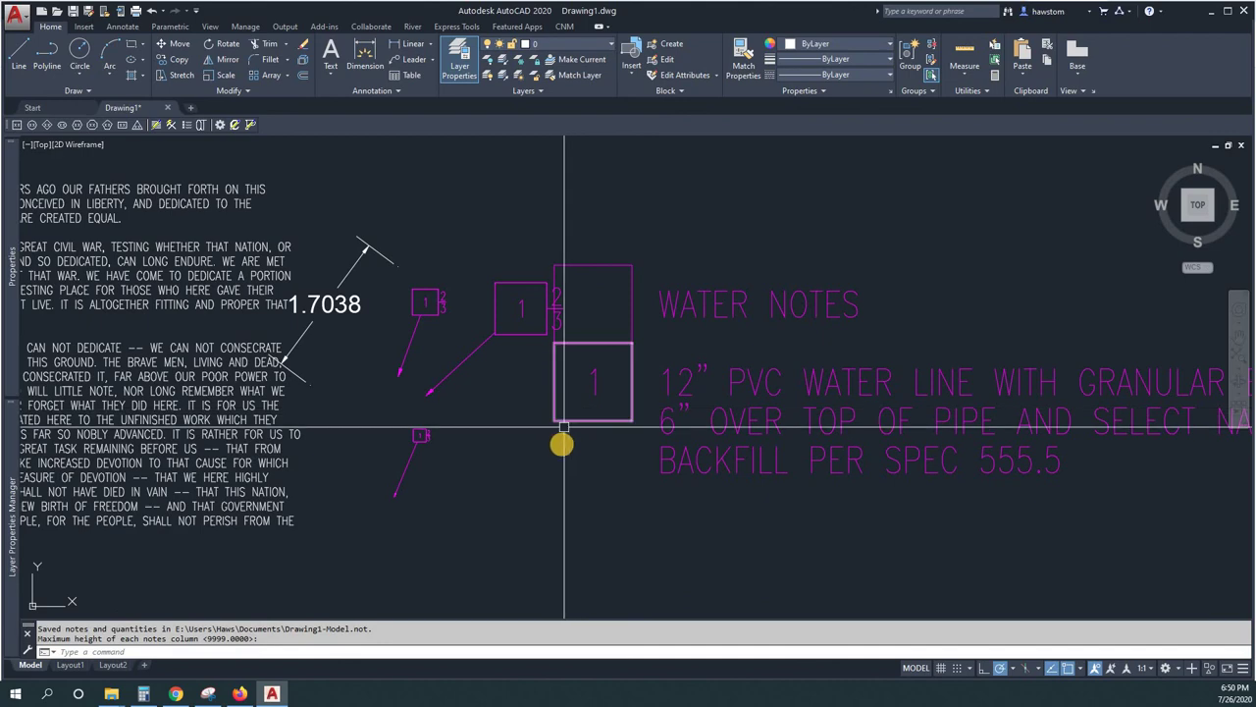
{"action": "scroll", "coordinate": [562, 442], "scroll_direction": "down", "scroll_amount": 3}
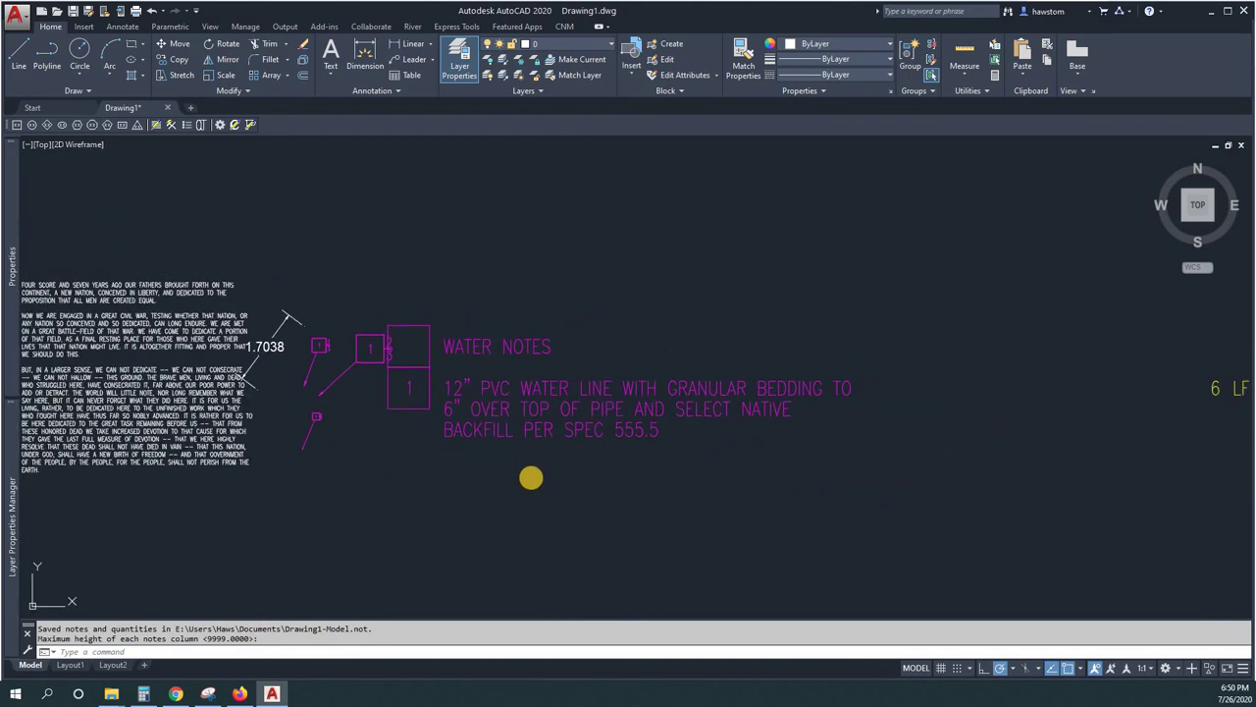